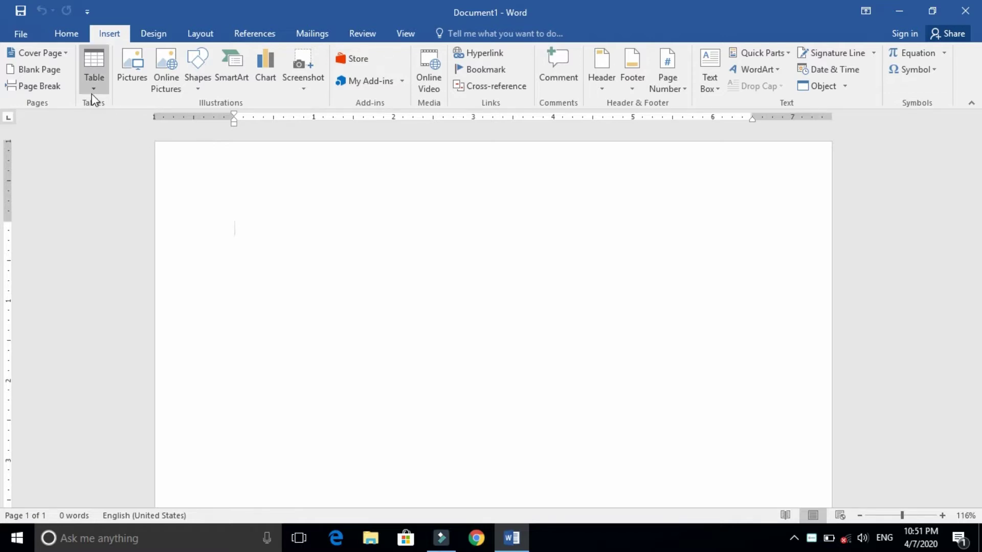
# Insert a table with six columns and four rows, and highlight its first row and first column
pyautogui.click(93, 93)
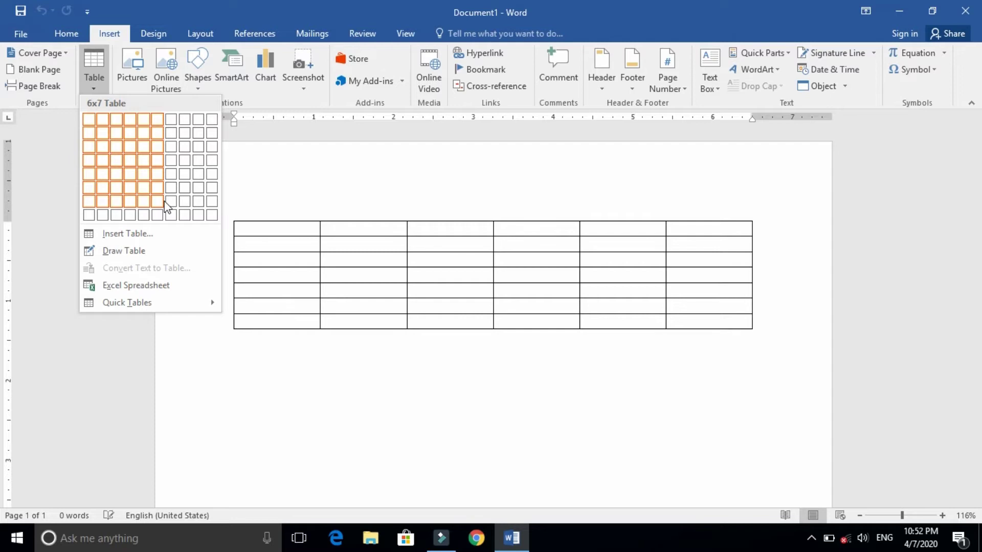
pyautogui.click(157, 160)
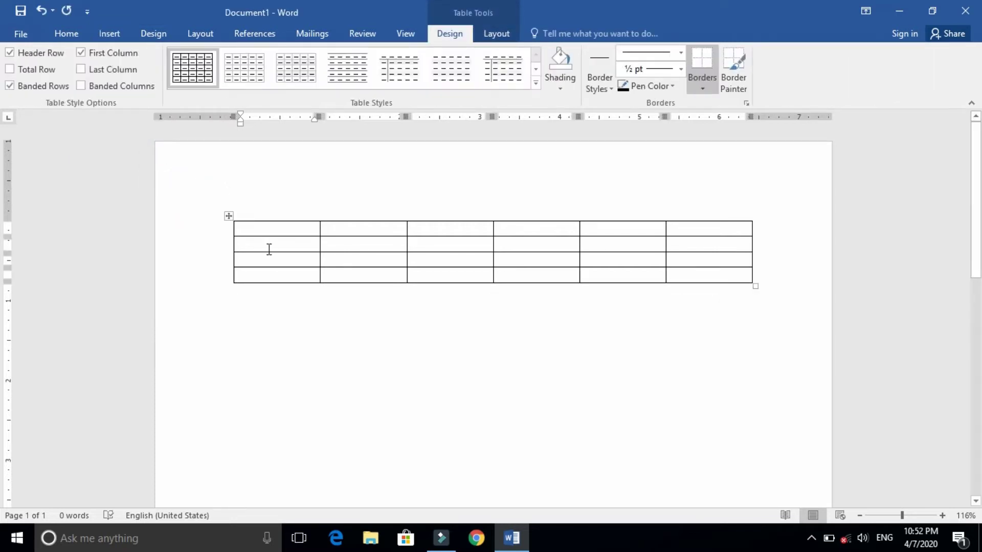
pyautogui.moveTo(261, 228); pyautogui.dragTo(711, 223)
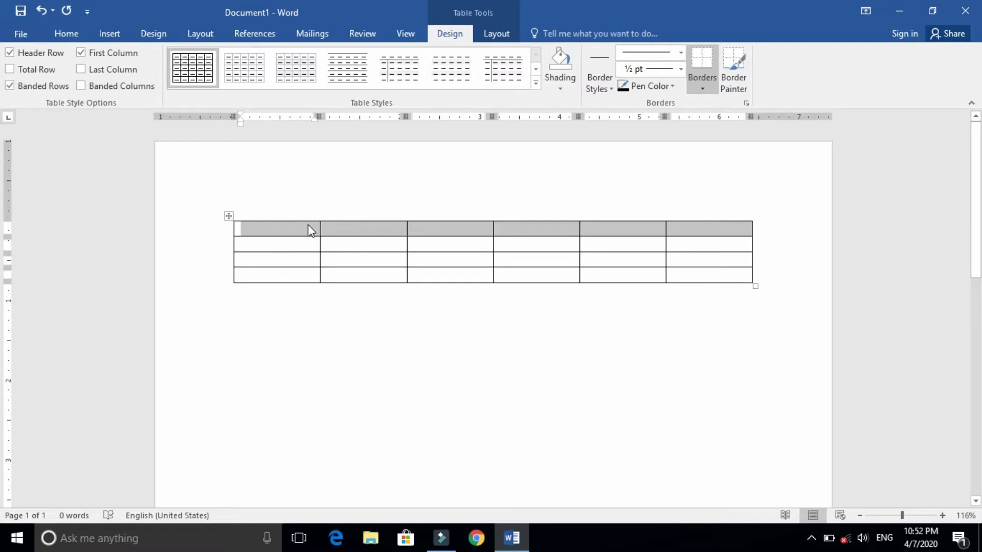
pyautogui.moveTo(287, 228); pyautogui.dragTo(289, 278)
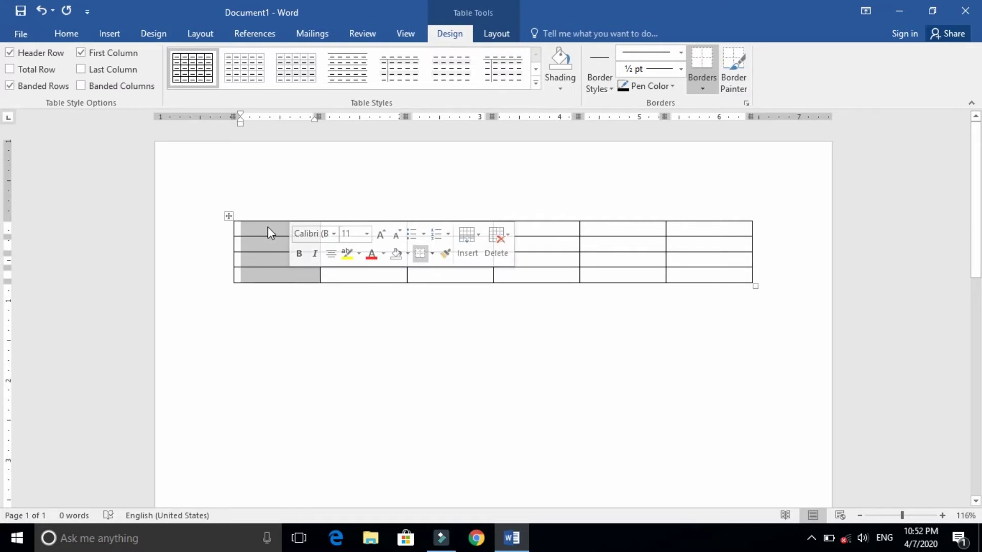
pyautogui.moveTo(266, 228); pyautogui.dragTo(390, 232)
pyautogui.moveTo(302, 237); pyautogui.dragTo(293, 276)
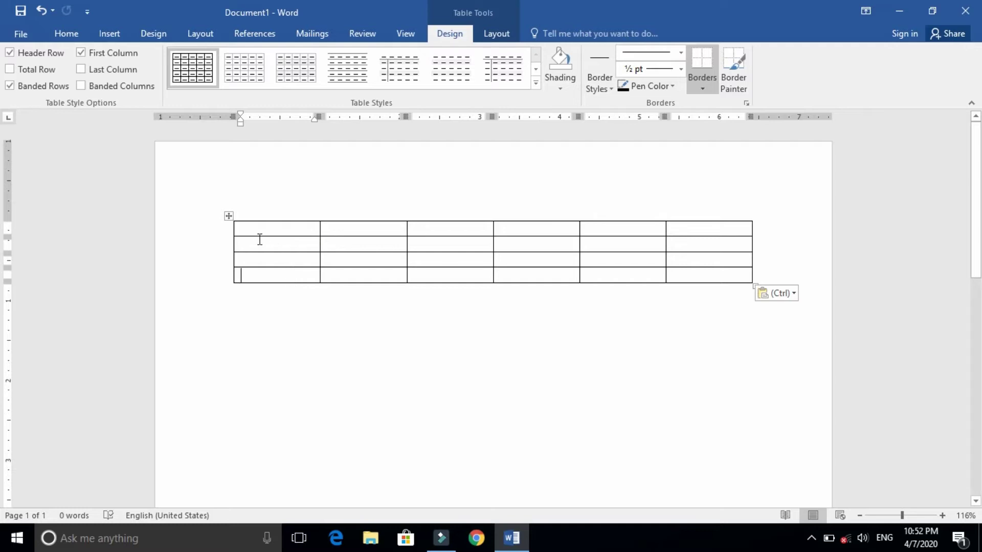
# Select the whole six-column table and delete it from the document
pyautogui.click(226, 217)
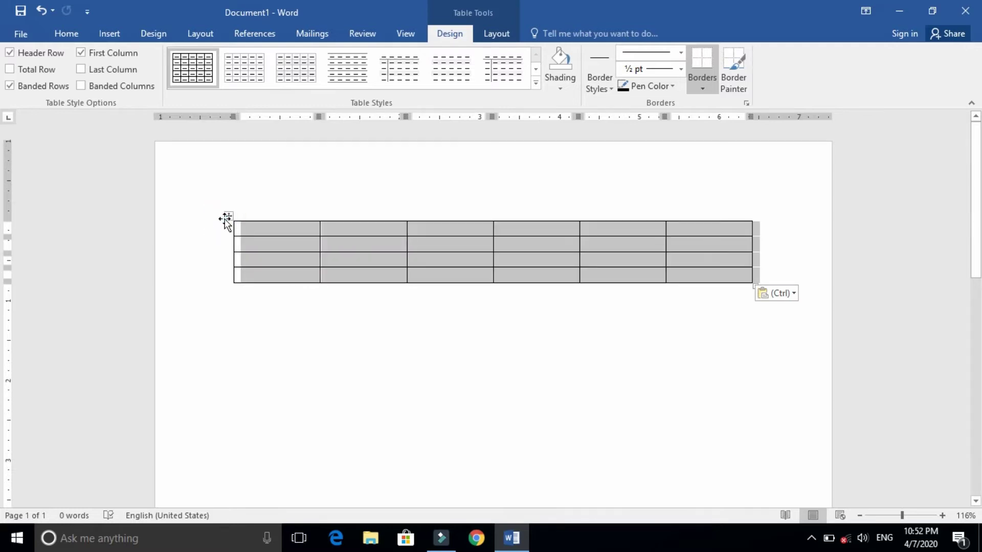
pyautogui.press('BackSpace')
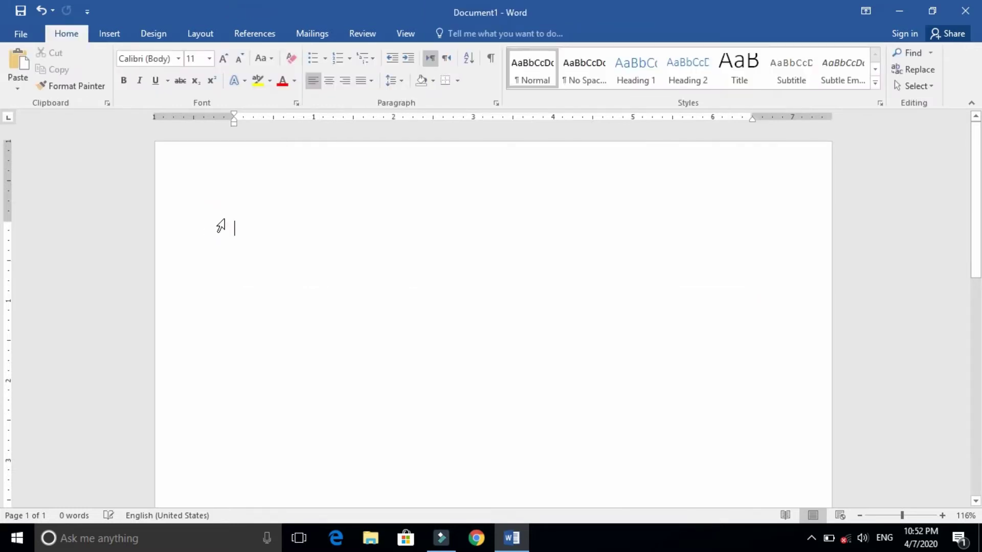
# Insert a table with four columns and four rows on the empty page
pyautogui.click(109, 39)
pyautogui.click(97, 85)
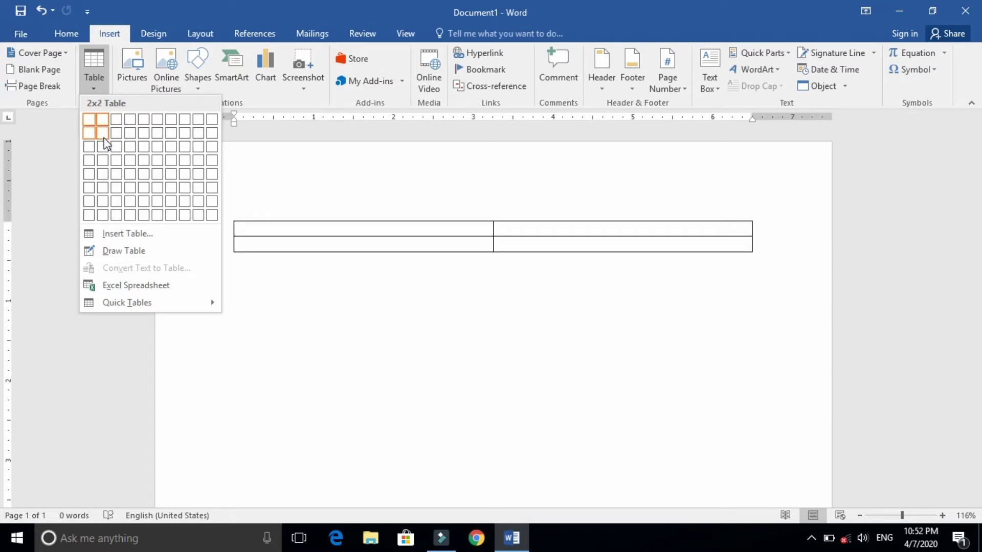
pyautogui.click(133, 155)
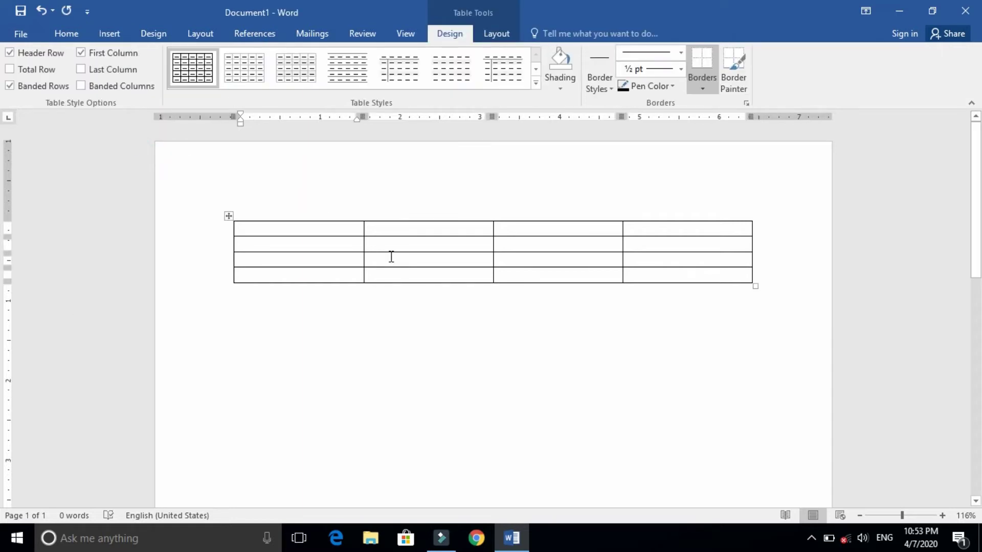
# Insert a second table below the first by specifying 4 columns and 4 rows, and place the cursor beneath it
pyautogui.click(396, 337)
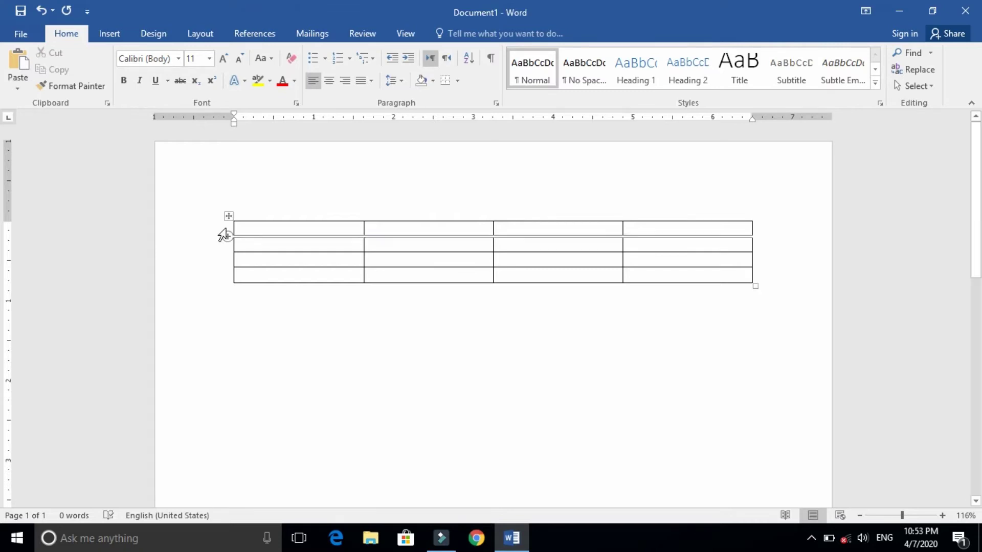
pyautogui.click(103, 34)
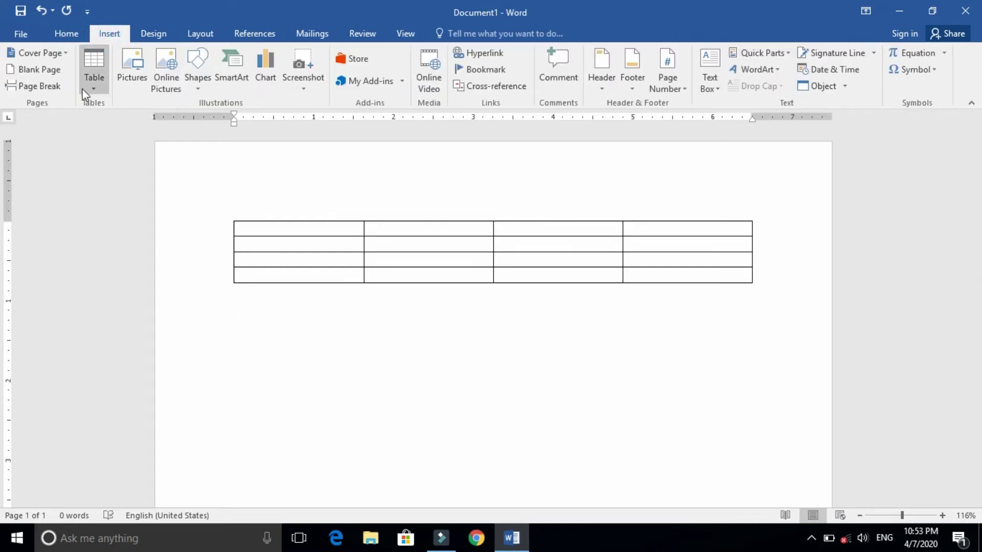
pyautogui.click(100, 88)
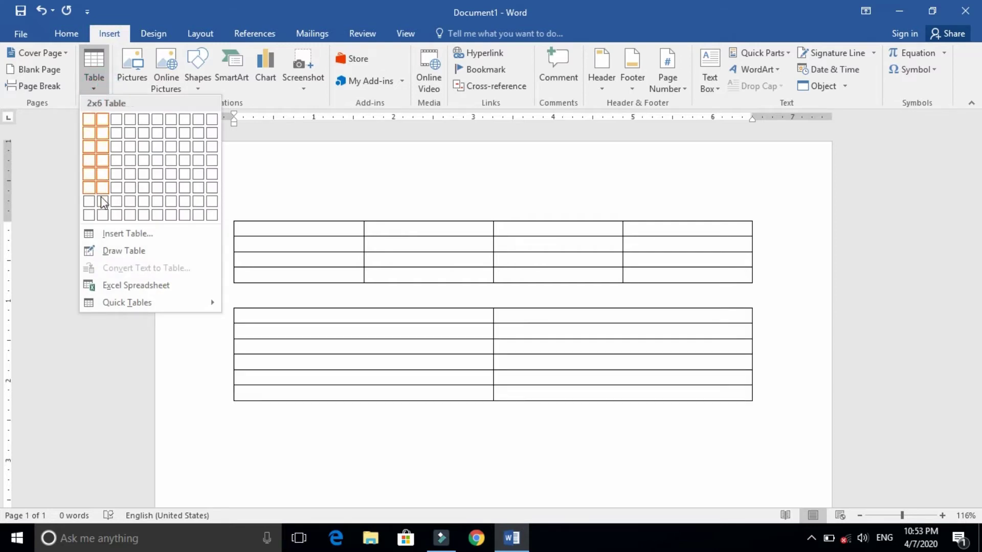
pyautogui.click(106, 236)
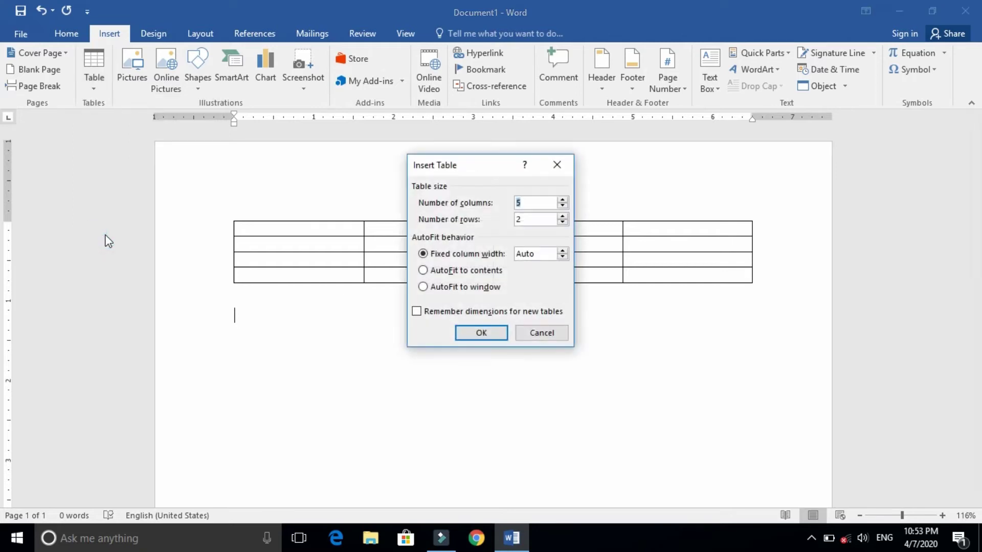
pyautogui.click(562, 206)
pyautogui.click(562, 200)
pyautogui.moveTo(533, 205); pyautogui.dragTo(518, 205)
pyautogui.moveTo(533, 219); pyautogui.dragTo(503, 225)
pyautogui.write('4')
pyautogui.click(563, 221)
pyautogui.click(563, 216)
pyautogui.click(474, 331)
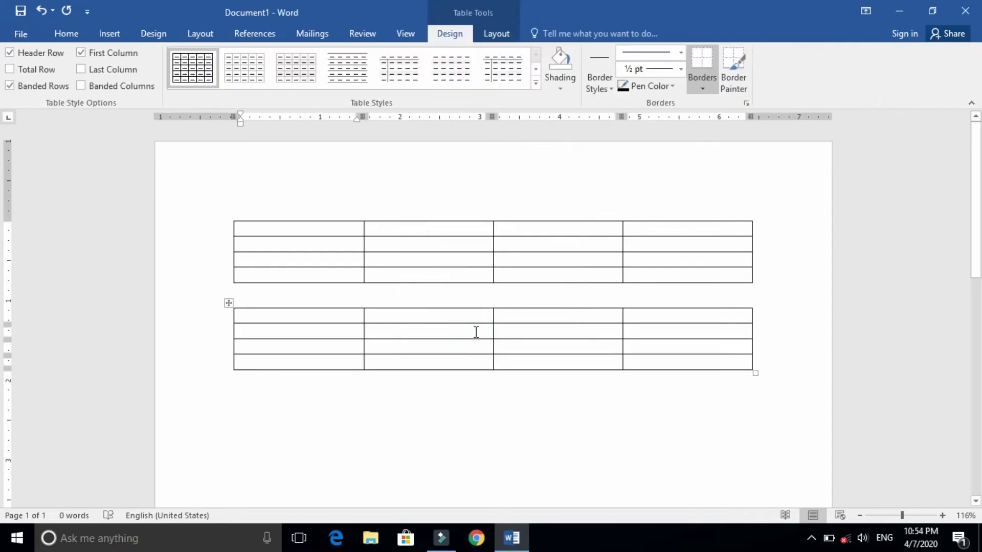
pyautogui.click(290, 404)
pyautogui.press('Return')
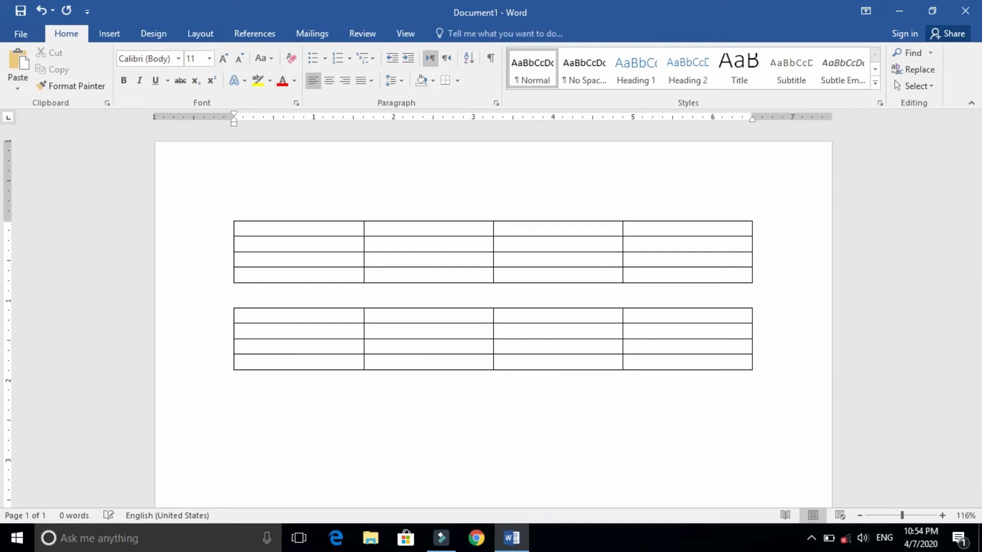
pyautogui.click(112, 40)
pyautogui.click(93, 86)
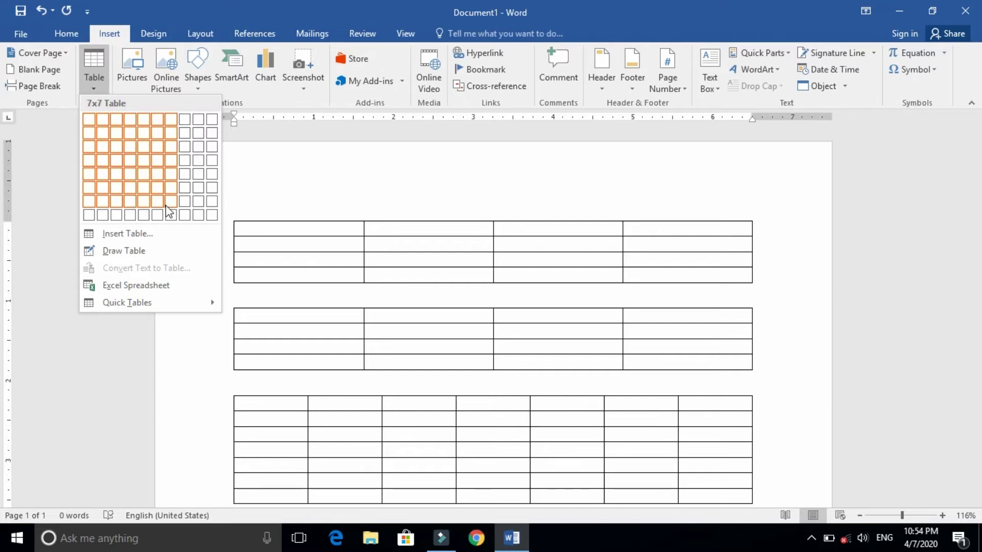
pyautogui.click(152, 235)
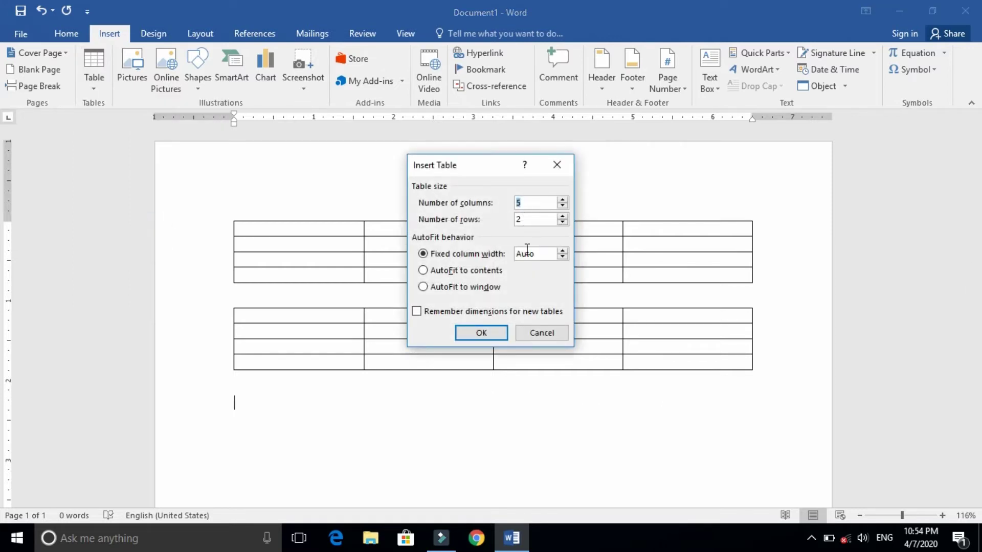
pyautogui.click(542, 334)
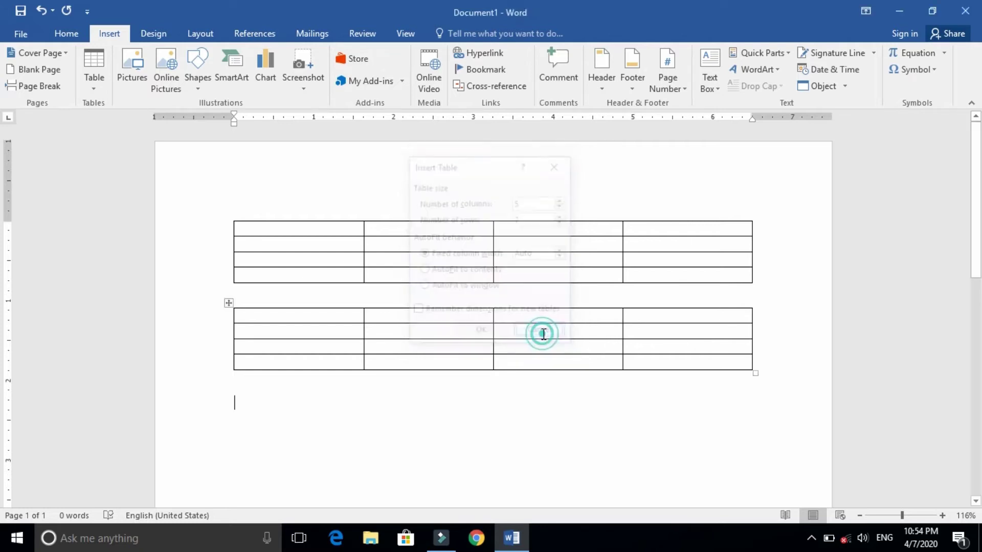
# Draw a table frame about 6.37 in wide and 1.02 in high below the second table and divide it into four rows
pyautogui.click(95, 90)
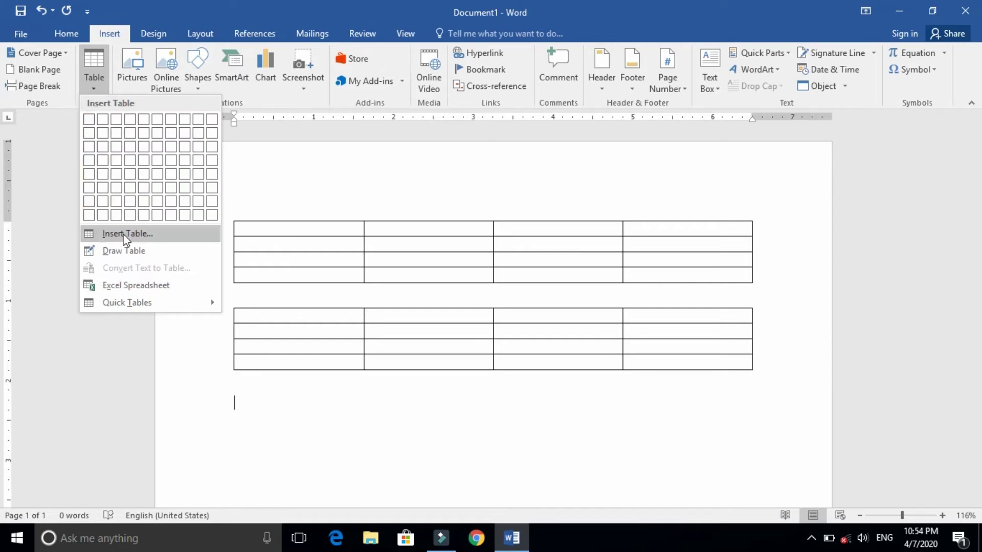
pyautogui.click(124, 251)
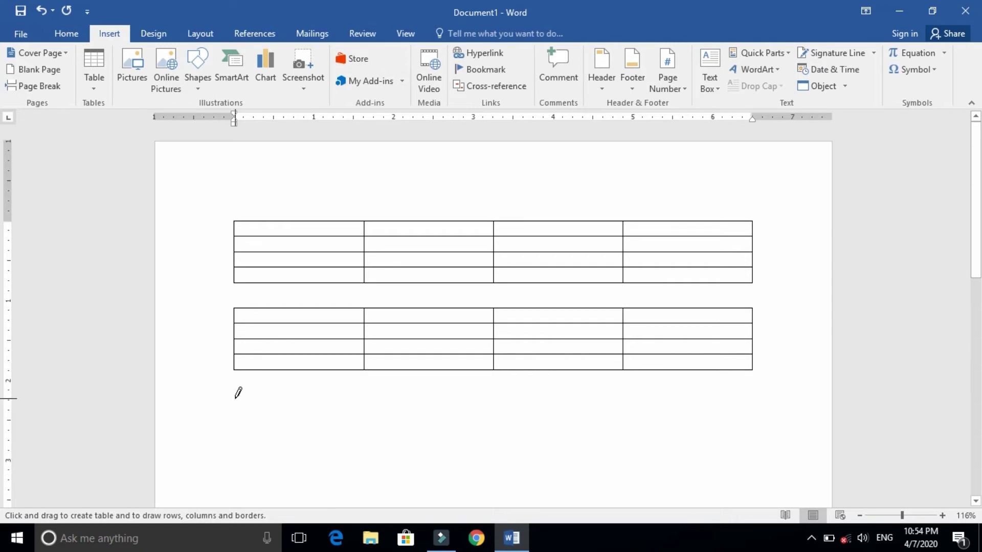
pyautogui.moveTo(235, 404)
pyautogui.mouseDown()
pyautogui.moveTo(399, 458)
pyautogui.moveTo(593, 473)
pyautogui.moveTo(716, 466)
pyautogui.moveTo(744, 480)
pyautogui.mouseUp()
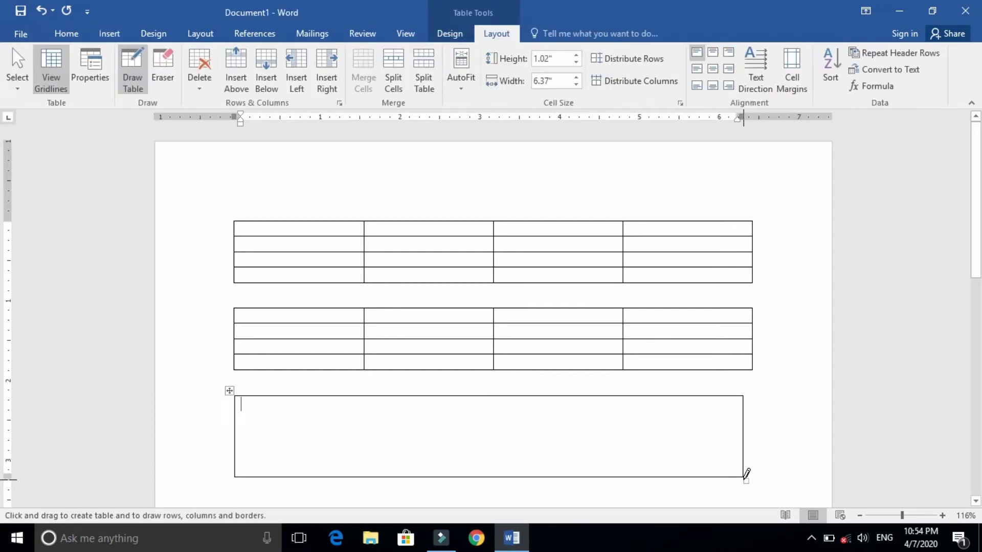
pyautogui.moveTo(239, 415)
pyautogui.mouseDown()
pyautogui.moveTo(376, 405)
pyautogui.moveTo(418, 413)
pyautogui.mouseUp()
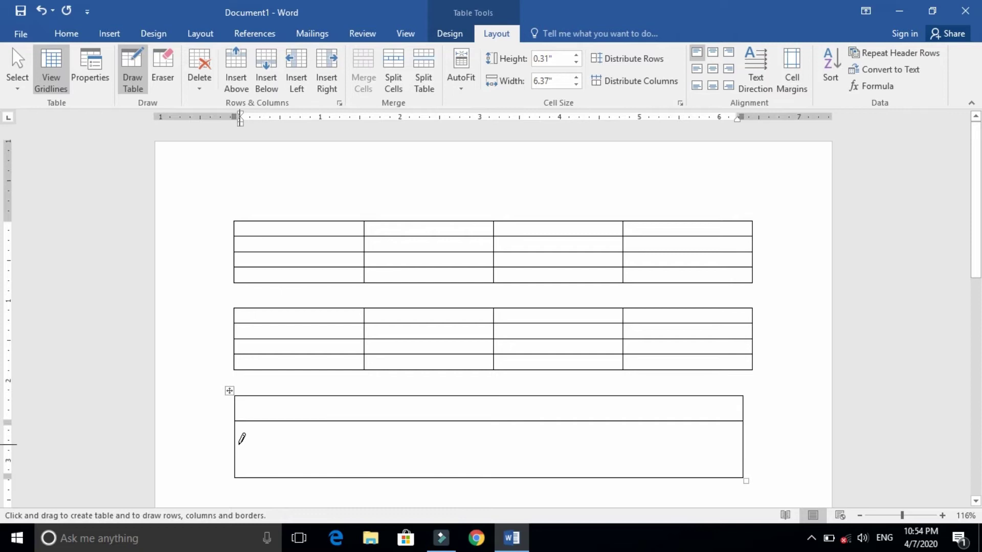
pyautogui.moveTo(235, 446); pyautogui.dragTo(509, 445)
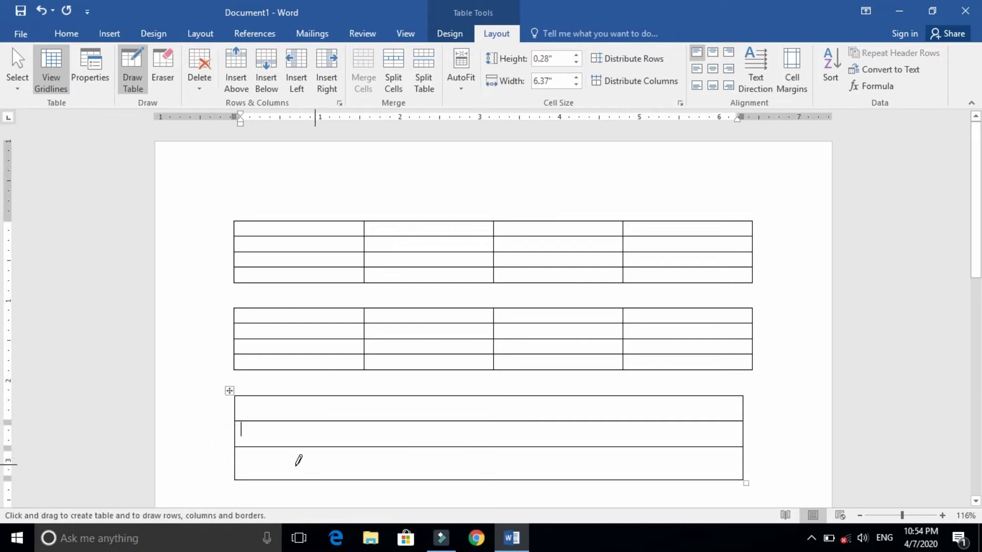
pyautogui.moveTo(237, 463); pyautogui.dragTo(478, 458)
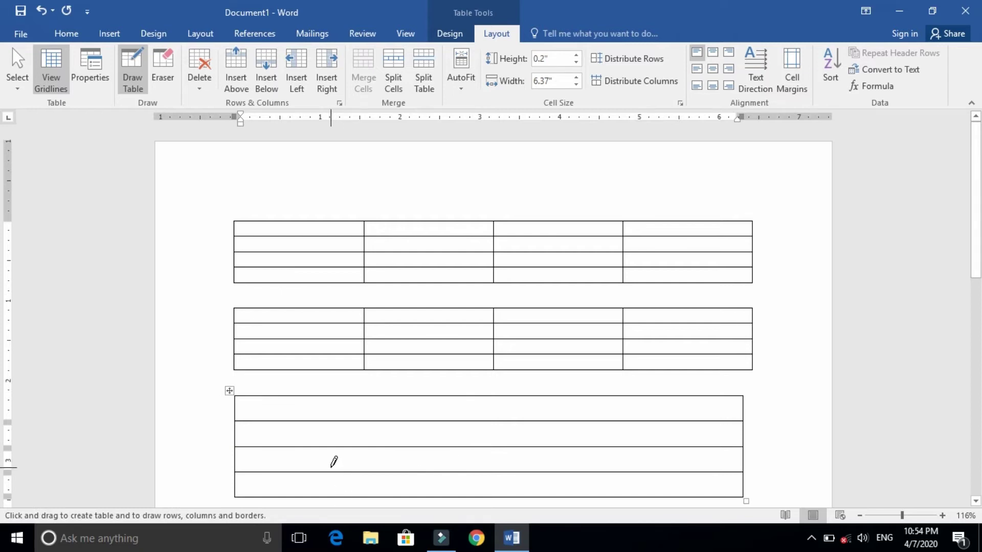
# Draw three vertical lines splitting the hand-drawn table into columns about 1.55, 0.78, 1.46 and 2.59 in wide, and stop drawing
pyautogui.moveTo(360, 394); pyautogui.dragTo(372, 469)
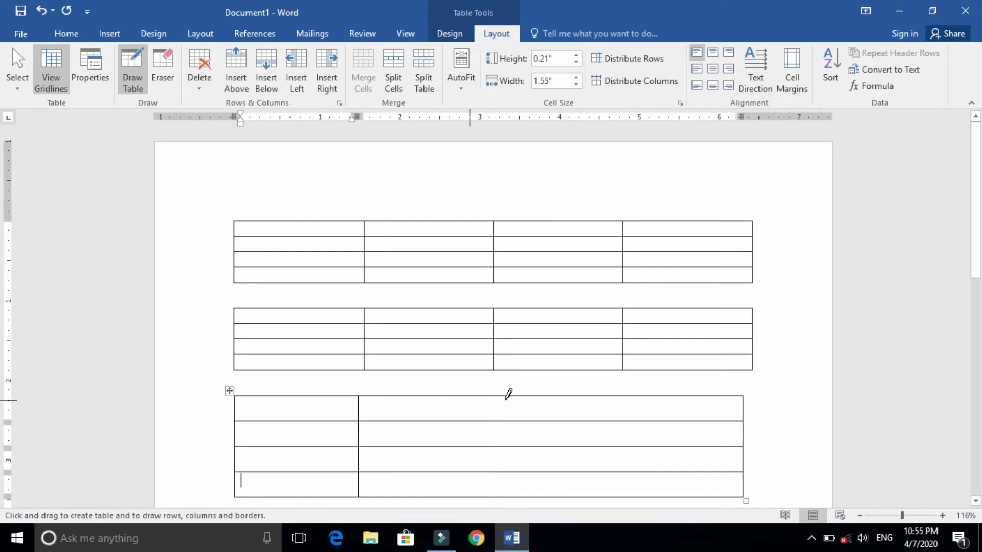
pyautogui.moveTo(420, 394); pyautogui.dragTo(435, 473)
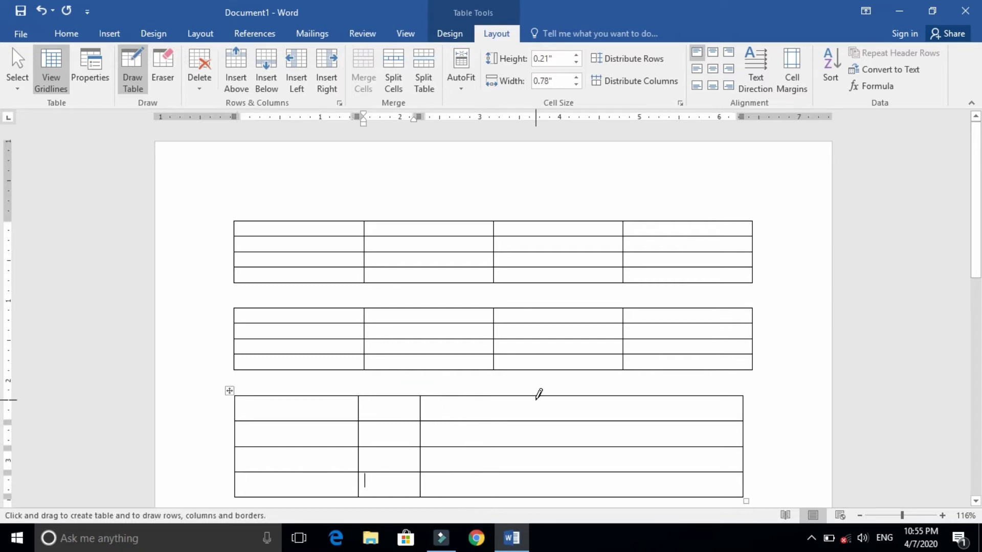
pyautogui.moveTo(537, 397); pyautogui.dragTo(543, 476)
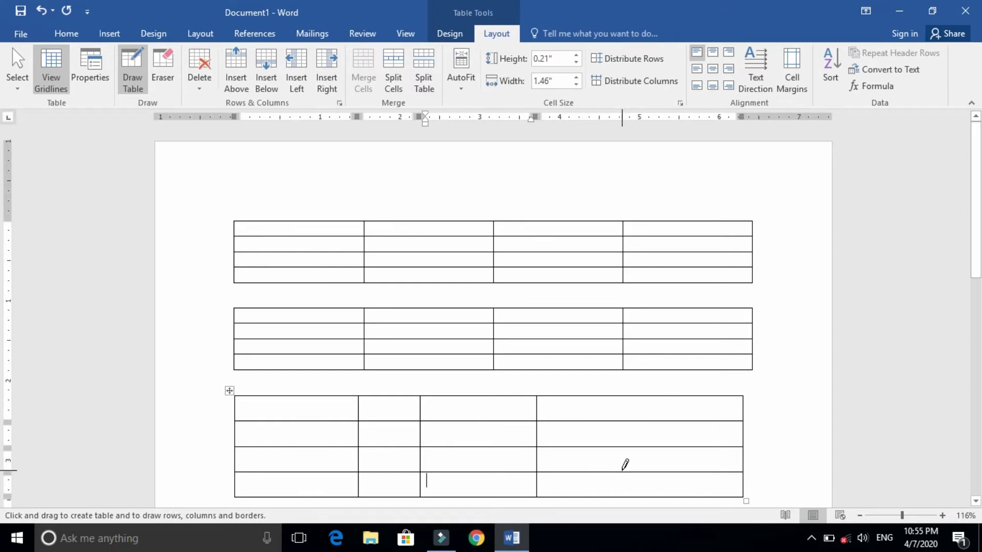
pyautogui.press('Escape')
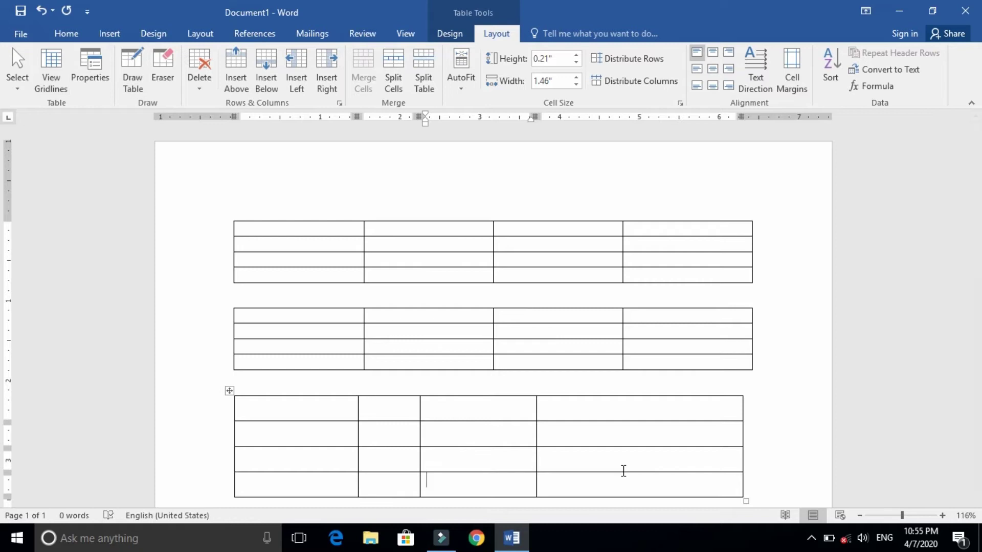
pyautogui.click(589, 432)
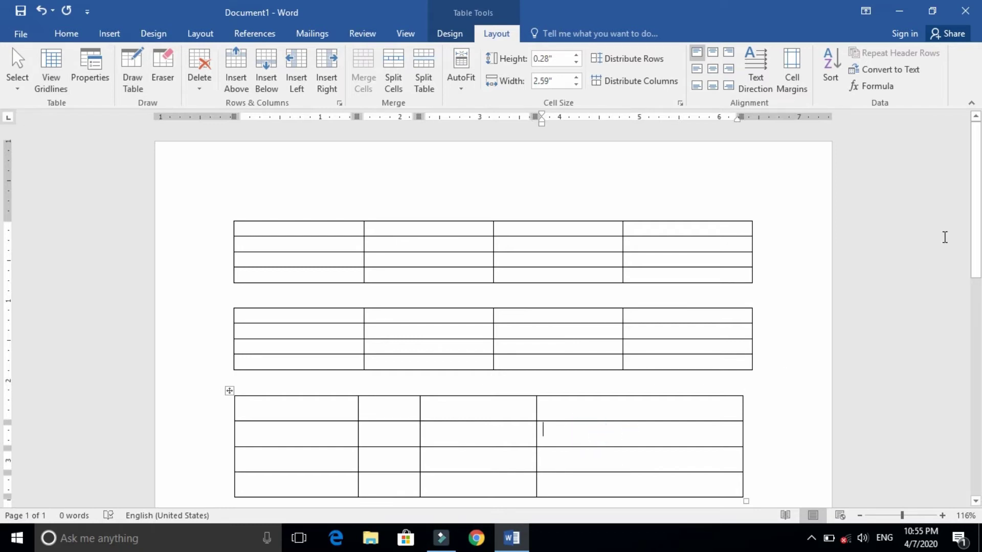
# Embed an Excel spreadsheet below the hand-drawn table and select cells A1:D4 in it
pyautogui.scroll(-5, 978, 221)
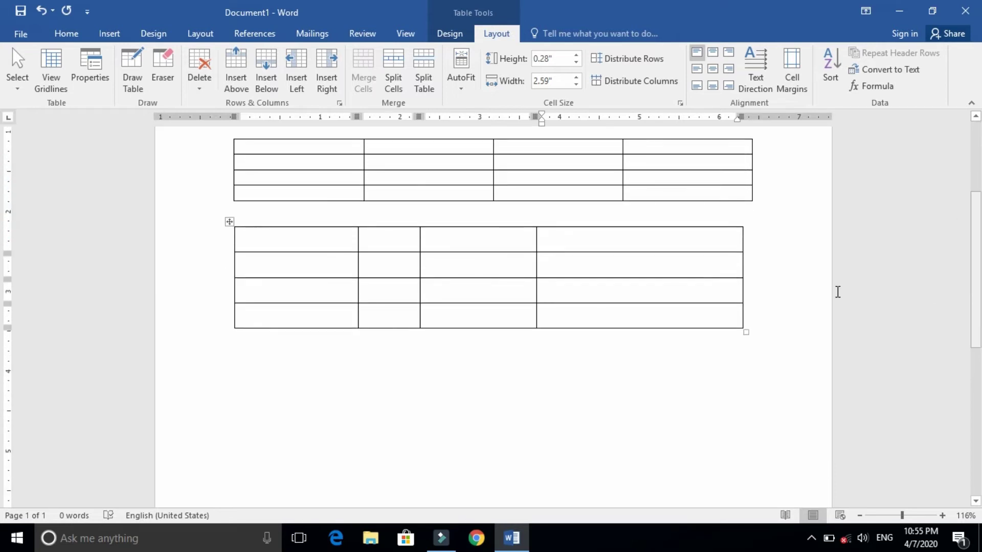
pyautogui.click(390, 358)
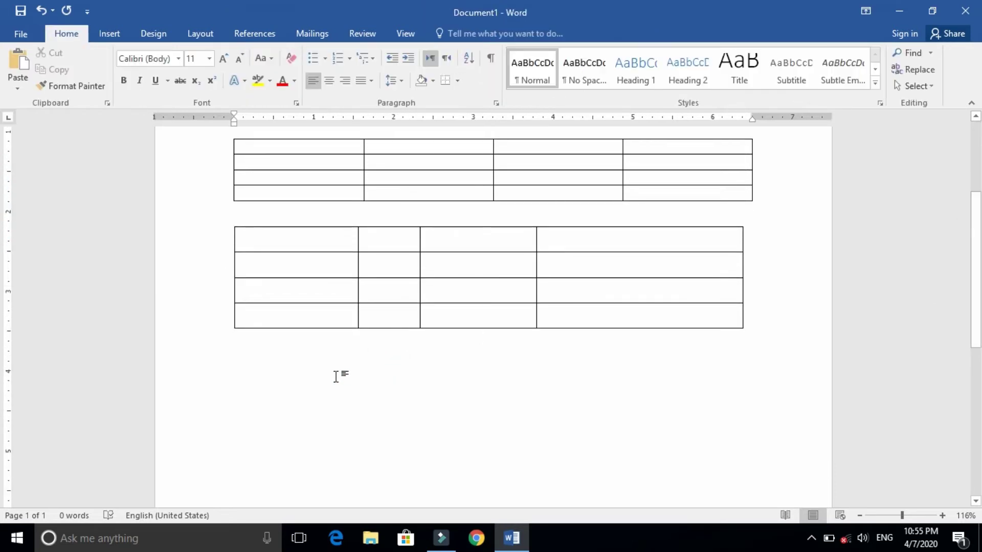
pyautogui.click(106, 32)
pyautogui.click(93, 88)
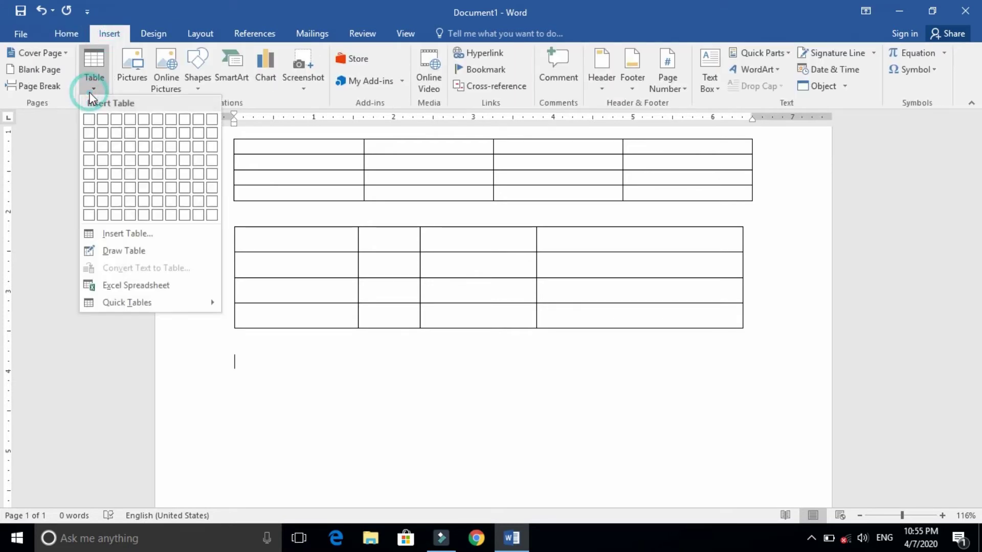
pyautogui.click(124, 287)
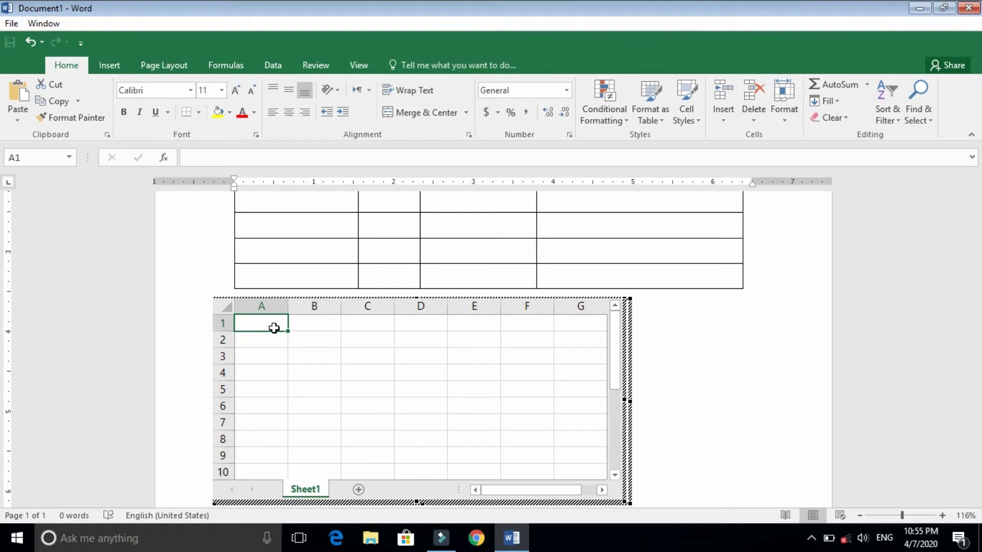
pyautogui.moveTo(275, 328); pyautogui.dragTo(404, 324)
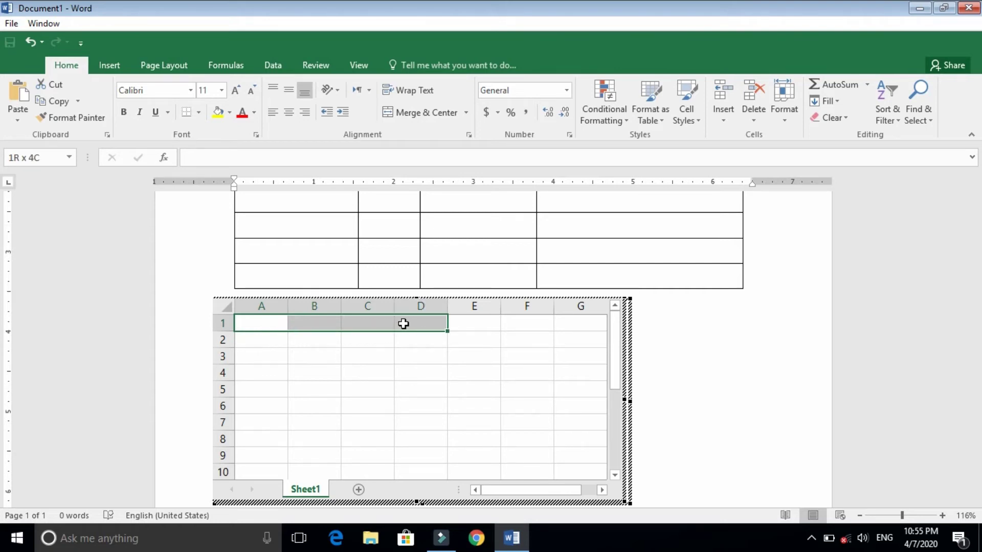
pyautogui.moveTo(403, 324); pyautogui.dragTo(407, 367)
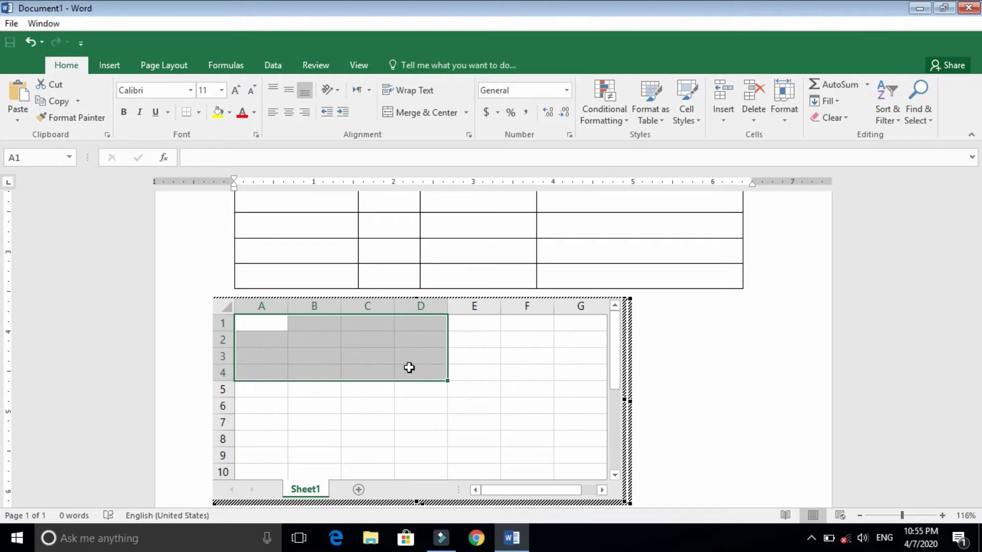
# Finish editing the embedded Excel spreadsheet and delete it from the document
pyautogui.click(648, 359)
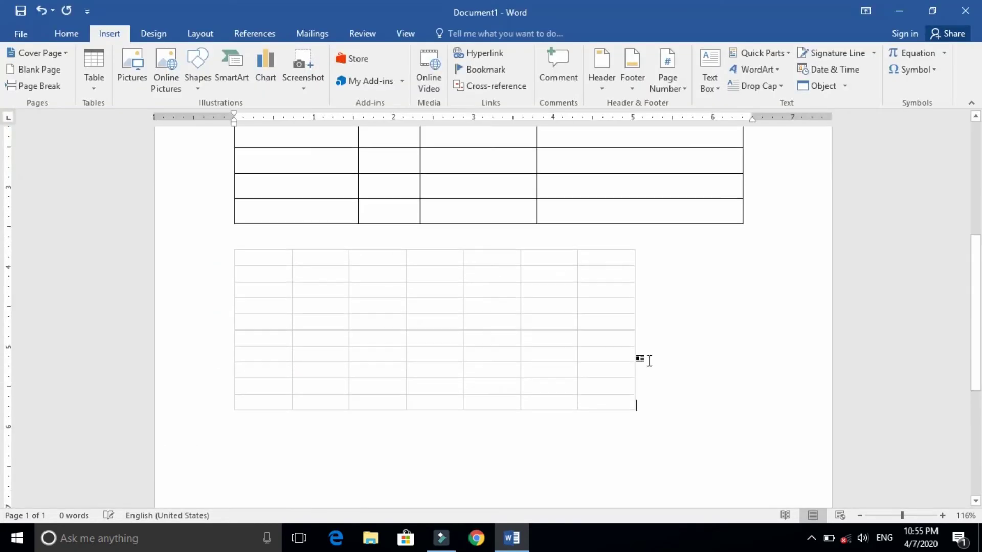
pyautogui.click(248, 263)
pyautogui.click(434, 369)
pyautogui.press('Delete')
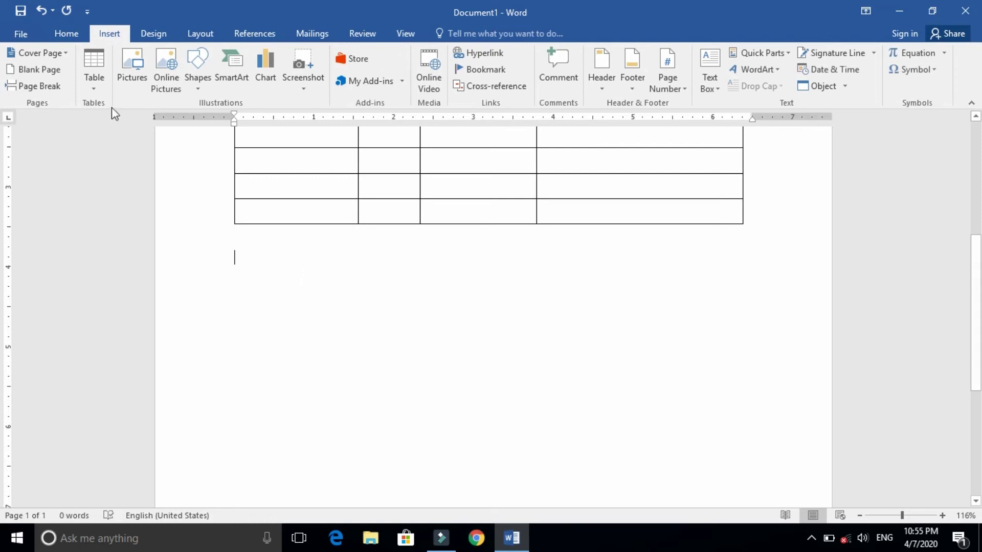
# Insert the built-in quick table With Subheads 2 below the hand-drawn table and look it over down to its source line
pyautogui.click(97, 95)
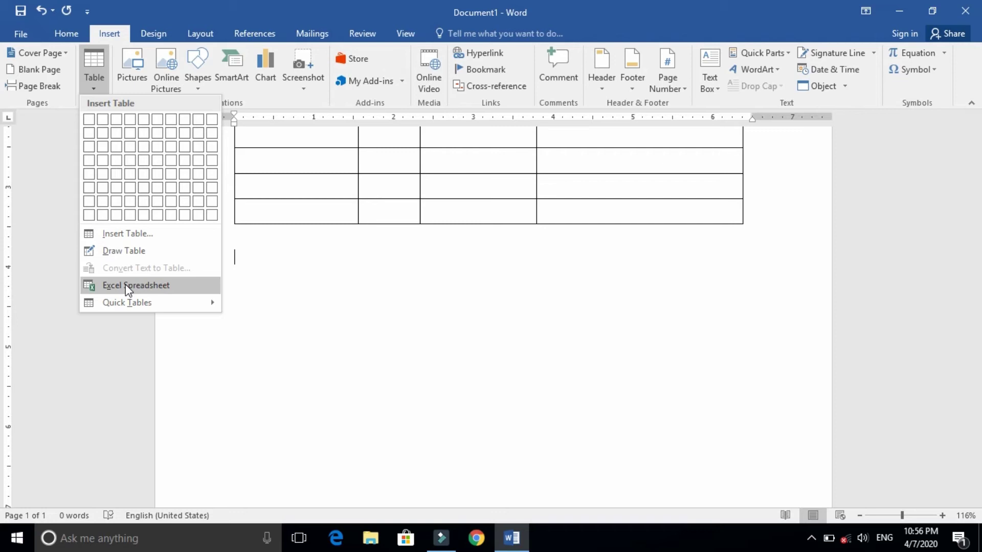
pyautogui.moveTo(126, 299)
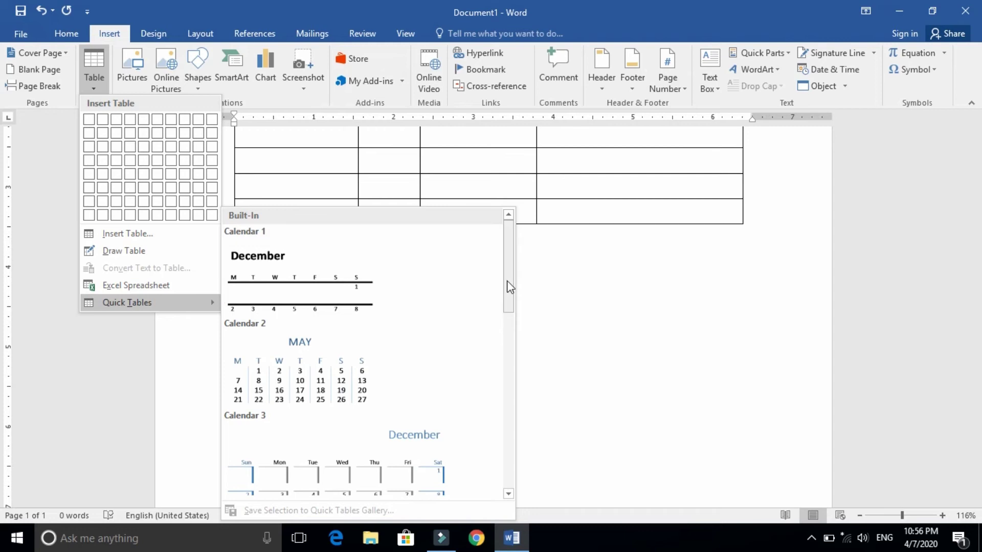
pyautogui.moveTo(508, 285); pyautogui.dragTo(537, 488)
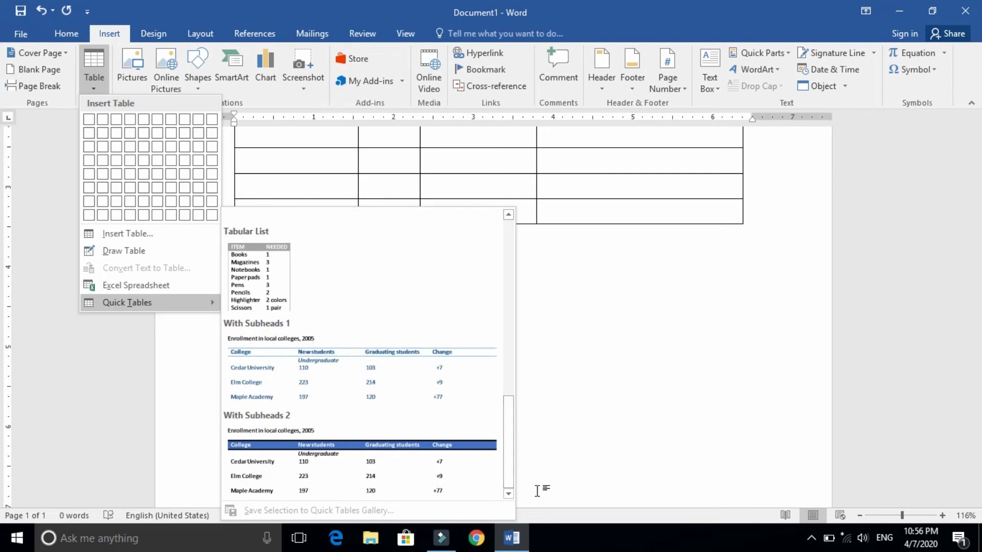
pyautogui.click(401, 478)
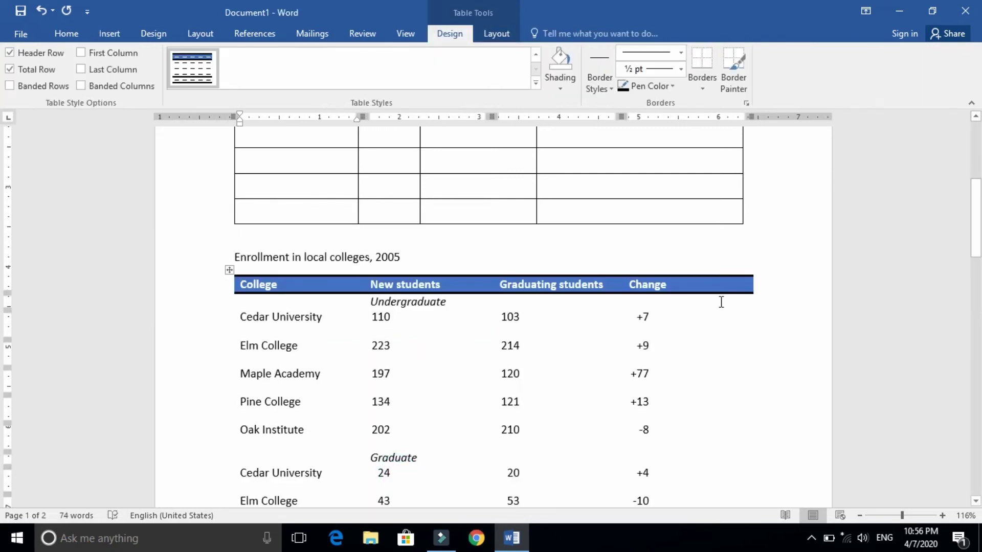
pyautogui.moveTo(975, 225); pyautogui.dragTo(977, 269)
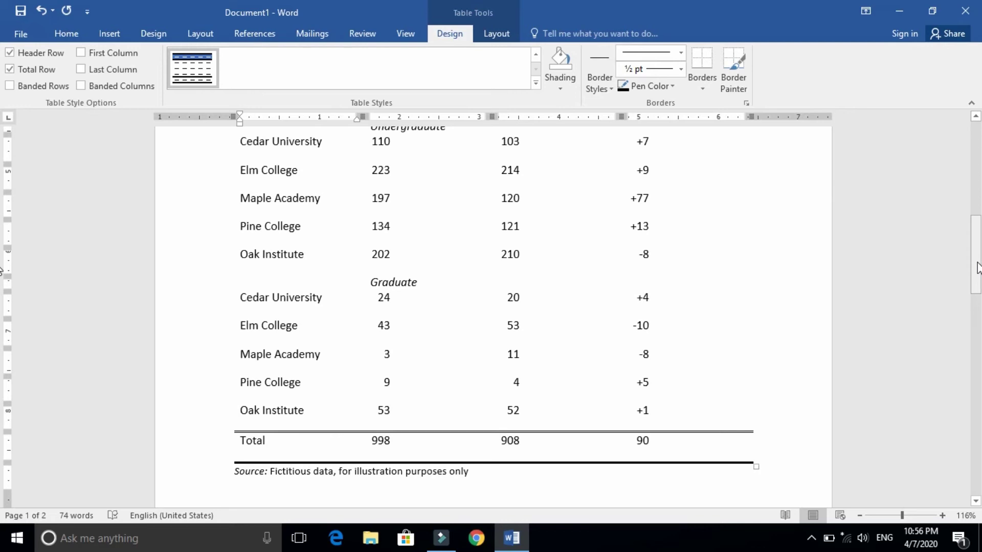
pyautogui.moveTo(978, 269); pyautogui.dragTo(969, 197)
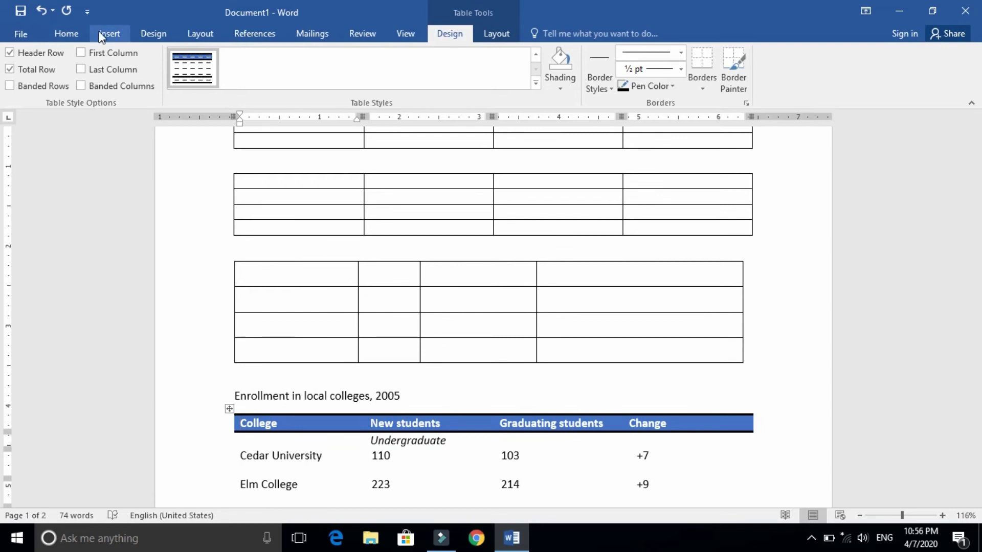
pyautogui.click(103, 35)
pyautogui.click(95, 90)
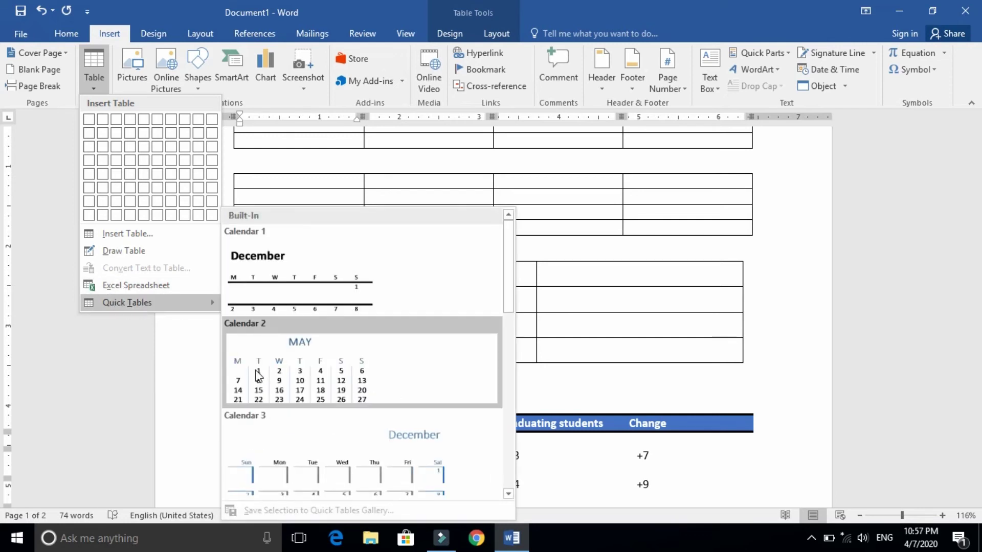
pyautogui.click(336, 179)
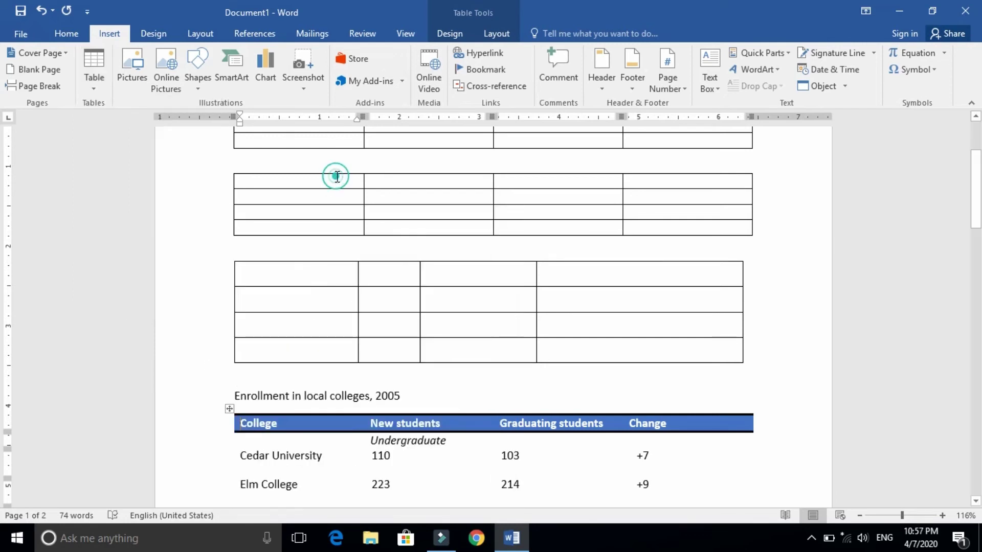
# Apply the grid table style with a black header row and gray banded rows to the first table
pyautogui.moveTo(979, 188); pyautogui.dragTo(970, 125)
pyautogui.click(329, 243)
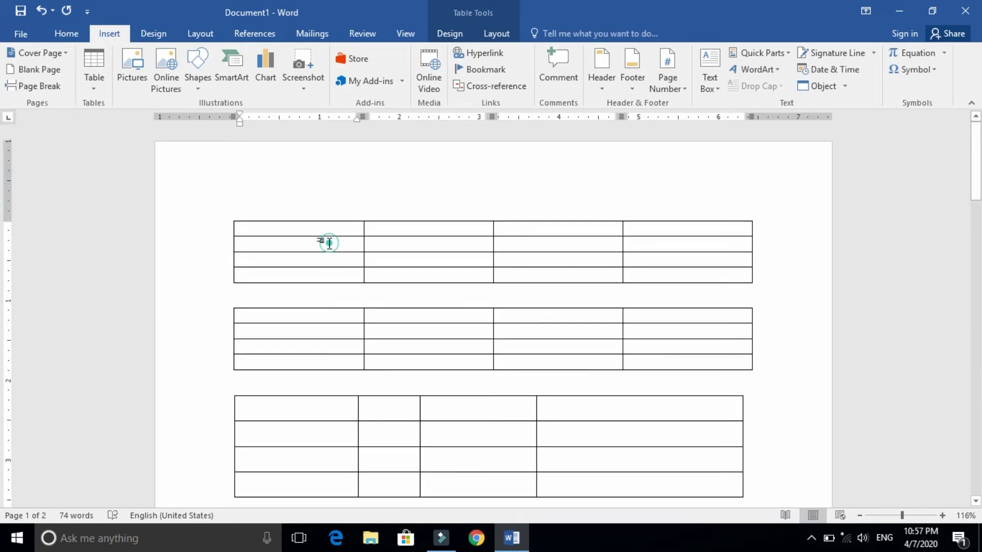
pyautogui.click(228, 217)
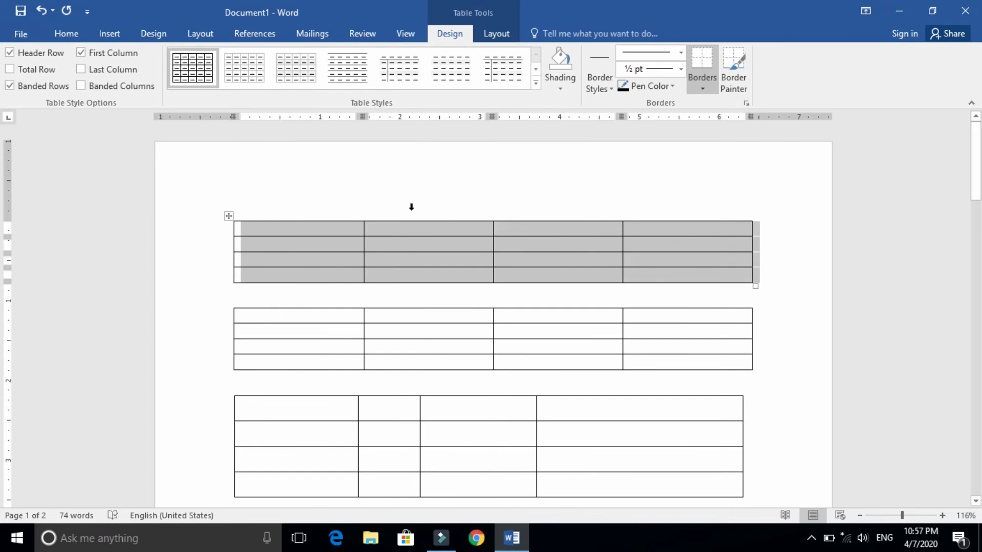
pyautogui.click(535, 83)
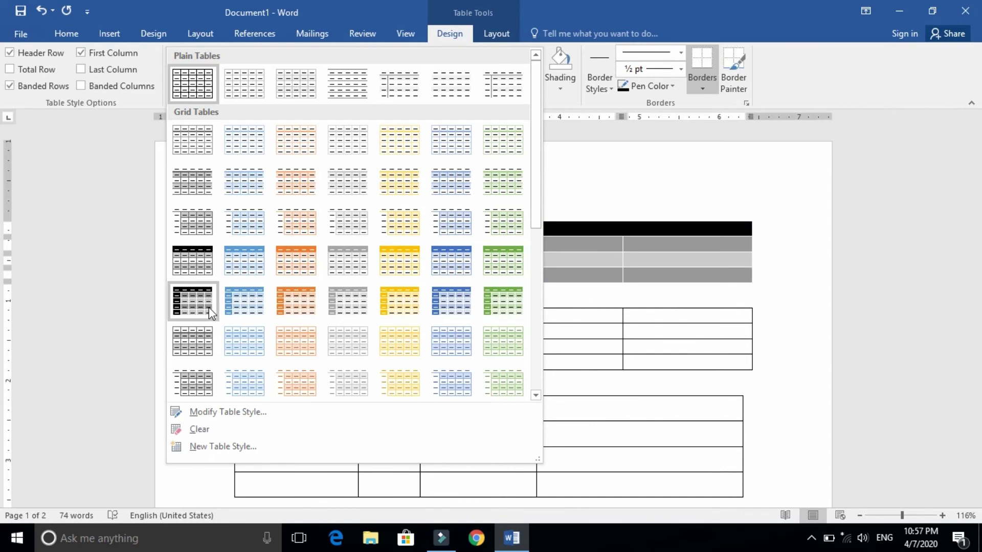
pyautogui.click(191, 265)
pyautogui.click(420, 264)
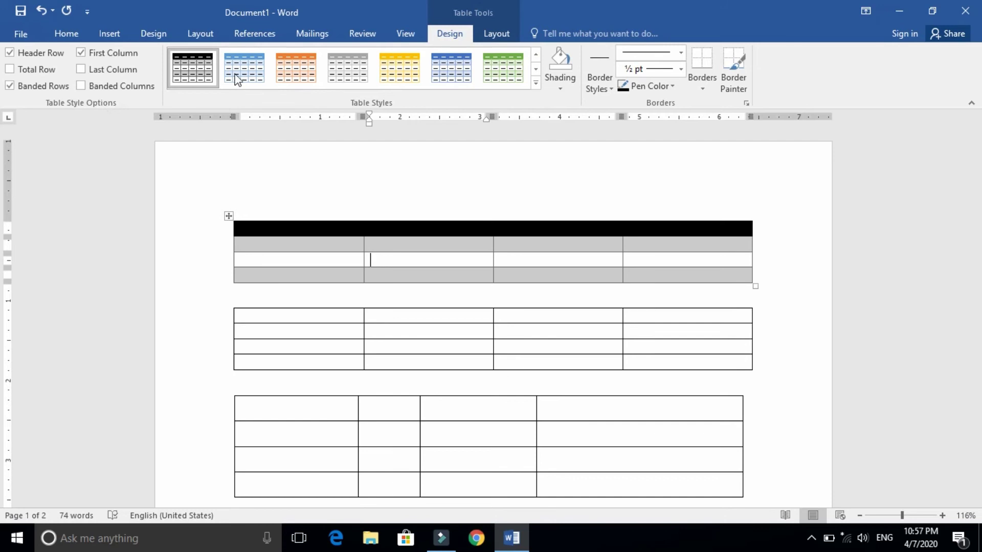
# Select the whole first table and choose the blue double-line ½ pt theme border style
pyautogui.click(560, 90)
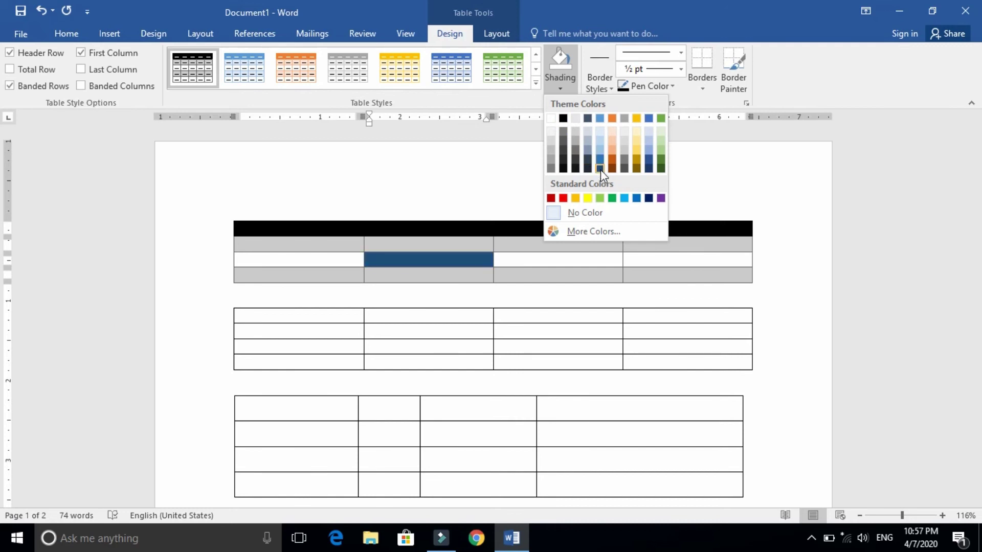
pyautogui.click(609, 86)
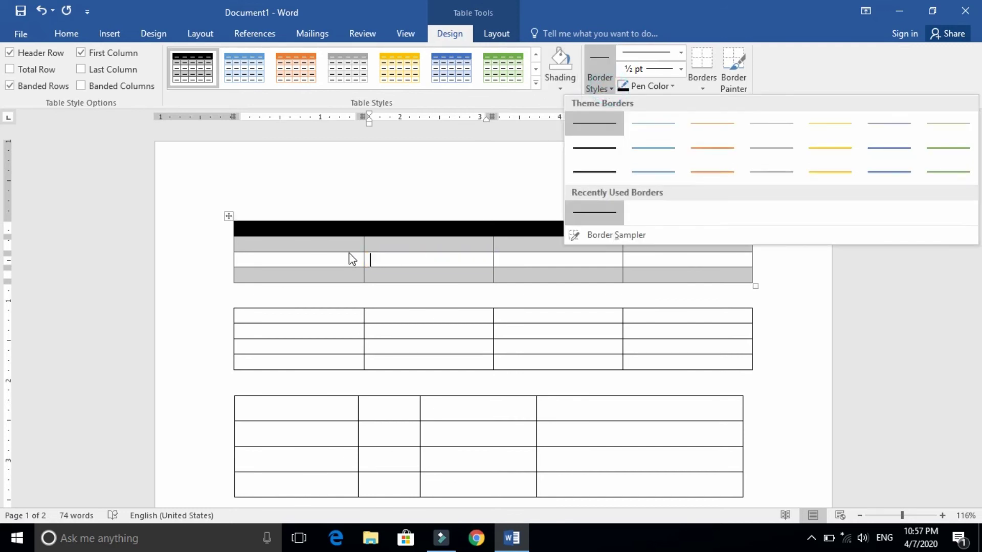
pyautogui.click(229, 215)
pyautogui.click(229, 215)
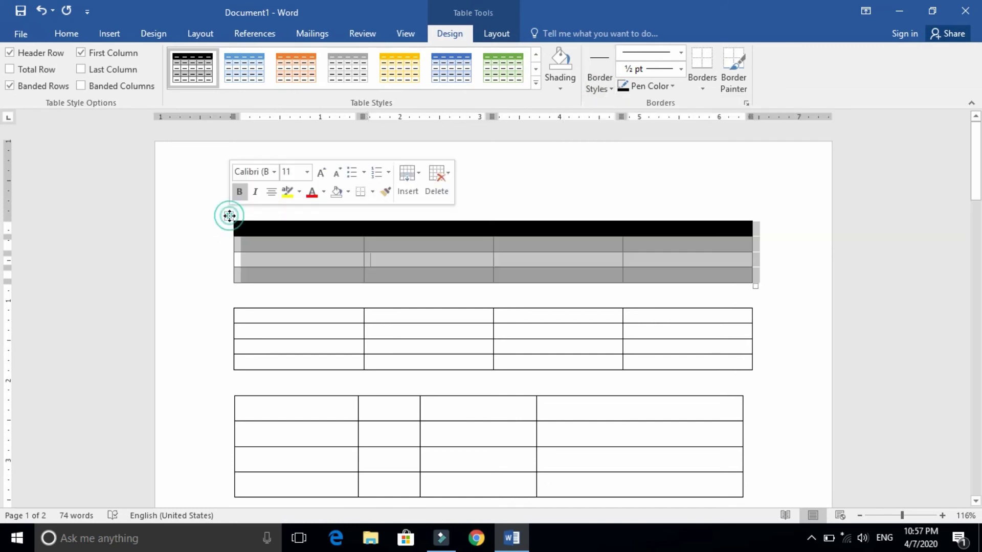
pyautogui.click(561, 88)
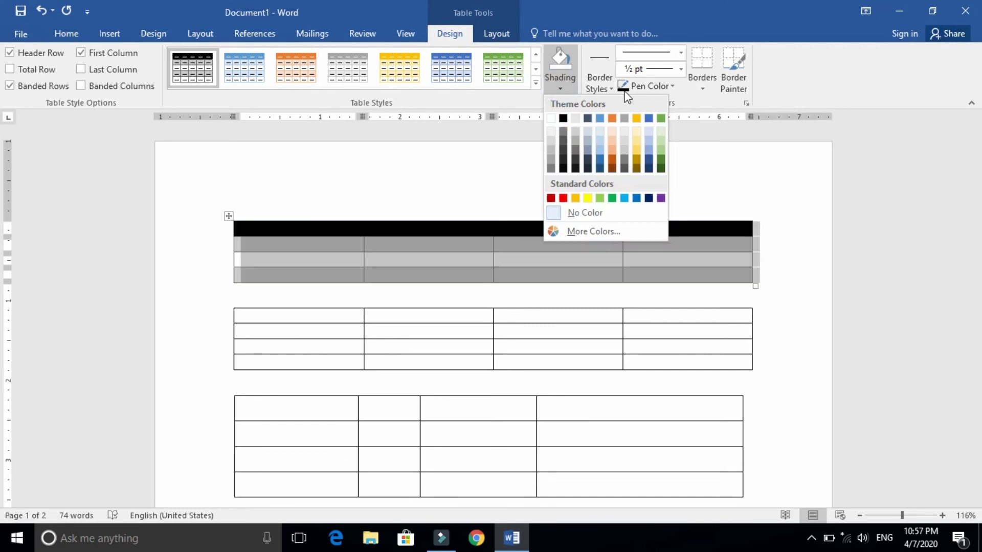
pyautogui.click(607, 88)
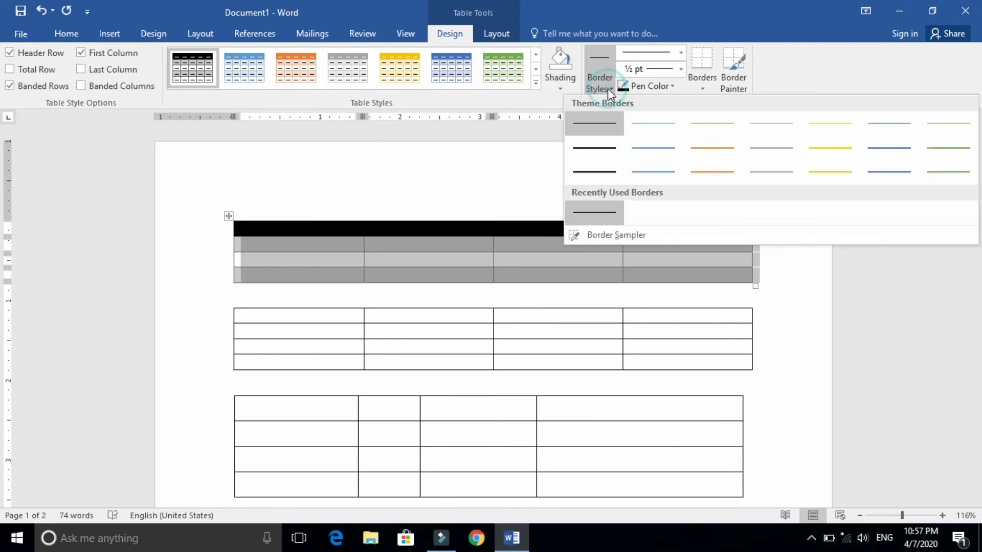
pyautogui.click(661, 174)
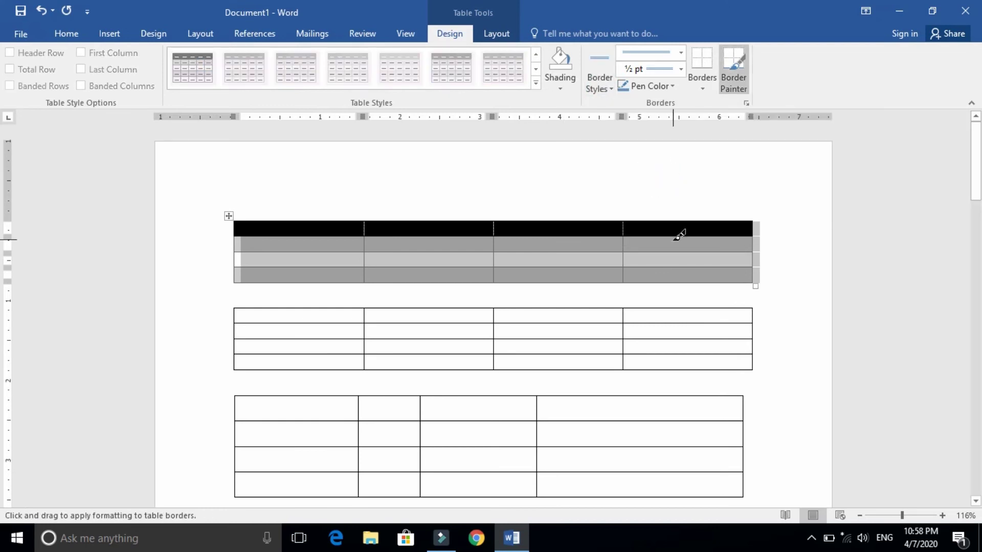
# Paint the blue double line onto the lower three horizontal borders in the last column of the first table
pyautogui.click(700, 251)
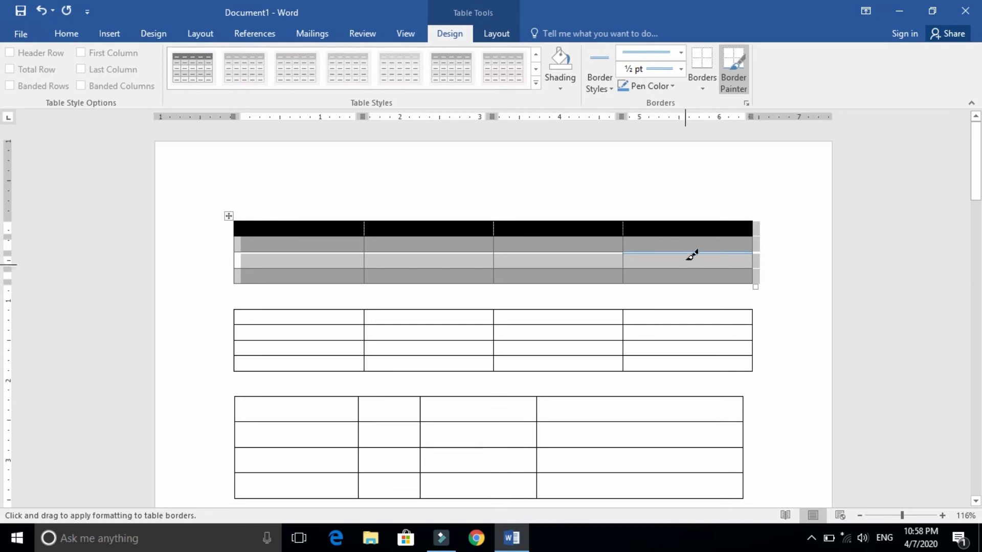
pyautogui.click(685, 268)
pyautogui.click(687, 282)
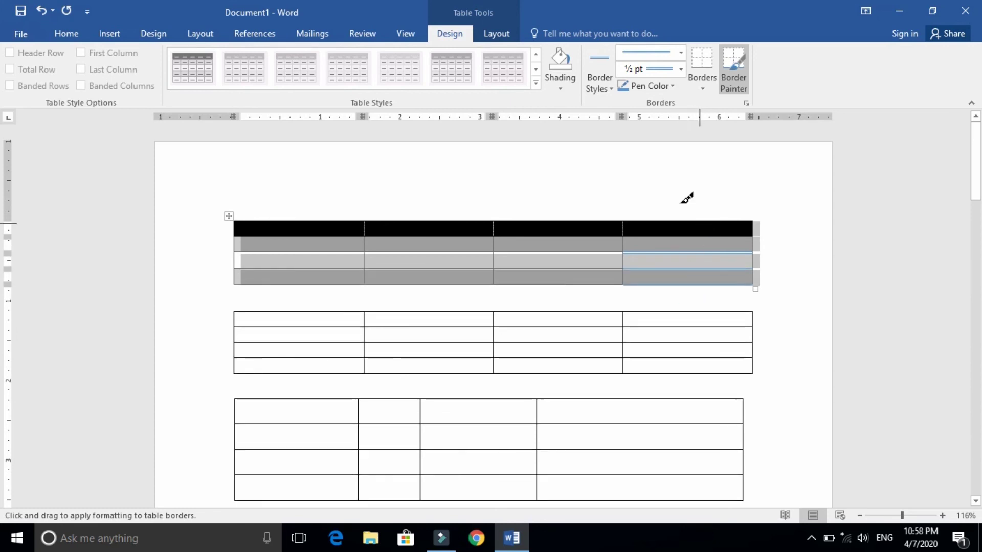
# Undo the last painted border and apply the blue double line to all borders of the first table
pyautogui.hotkey('ctrl', 'z')
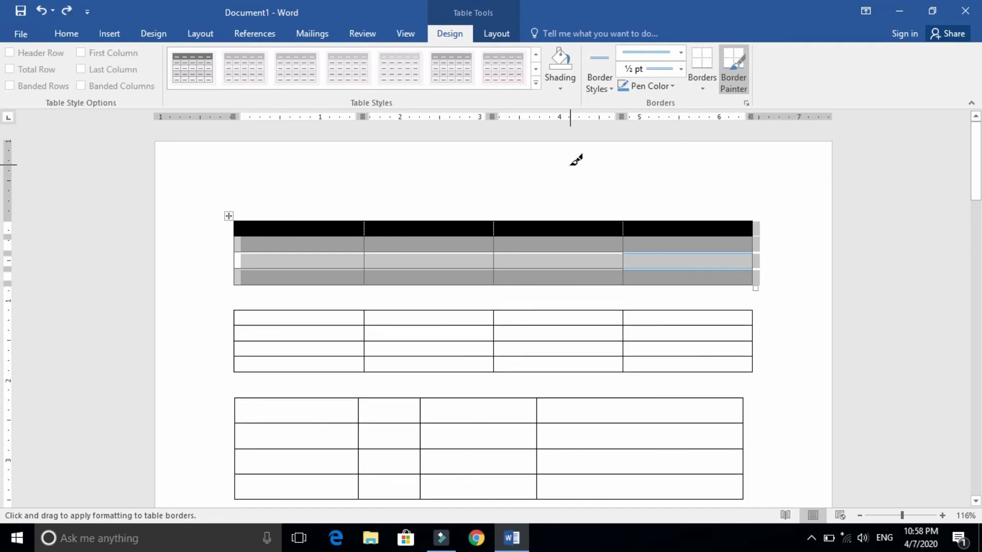
pyautogui.click(701, 90)
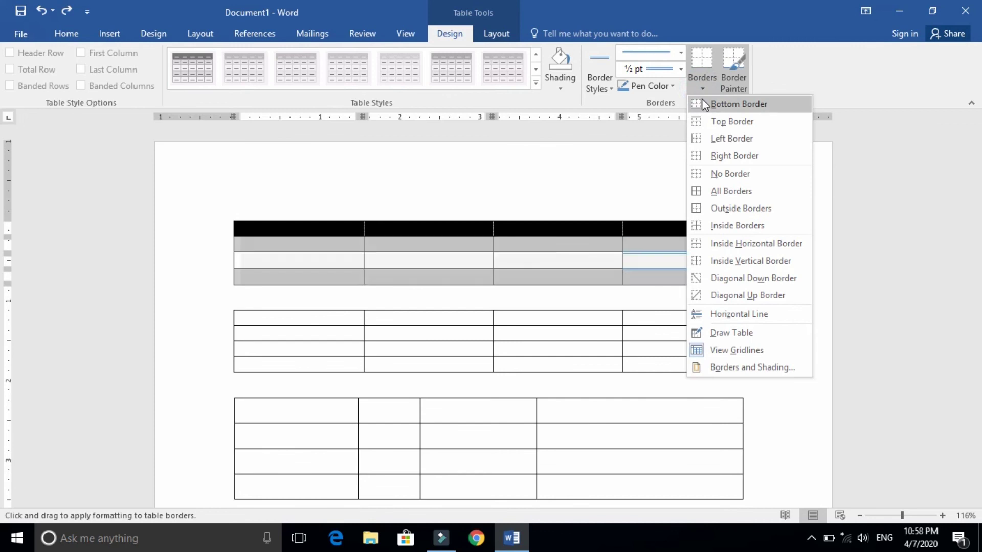
pyautogui.click(718, 191)
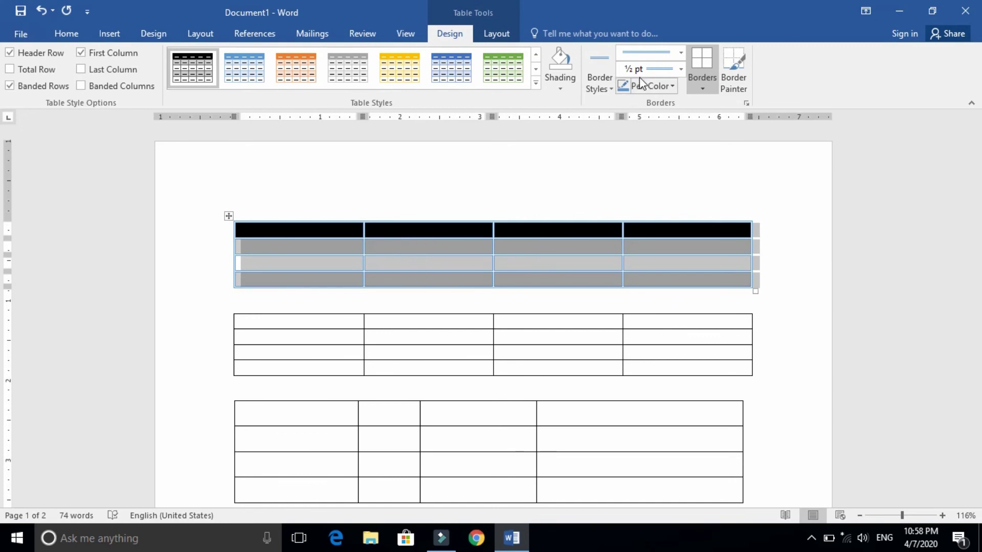
# Apply the black single-line 1½ pt border style to all borders of the first table and deselect it
pyautogui.click(611, 85)
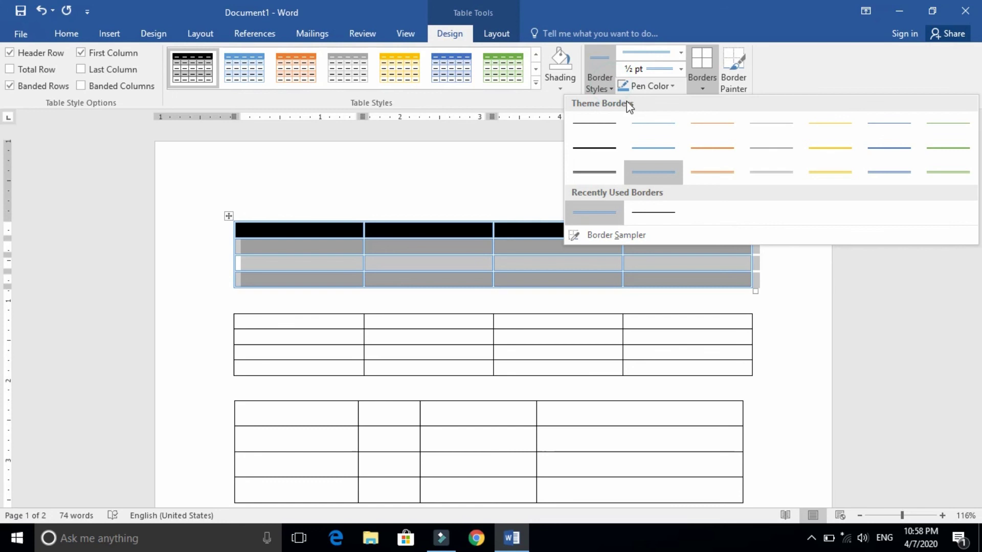
pyautogui.click(594, 149)
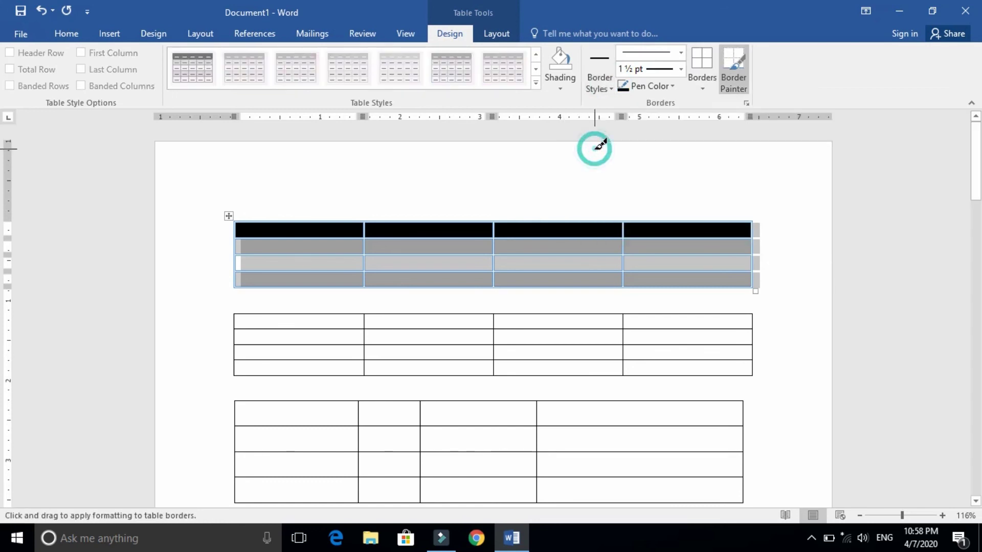
pyautogui.click(704, 83)
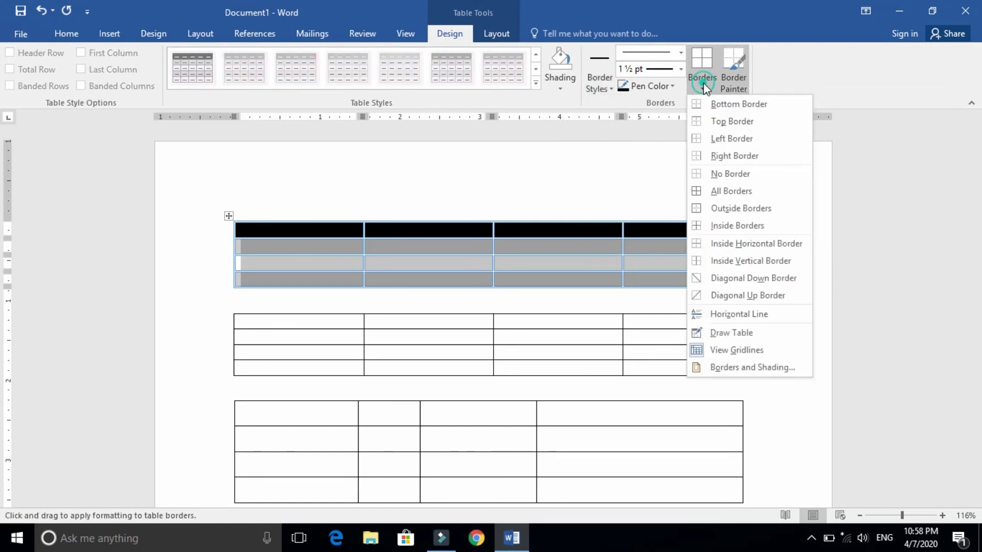
pyautogui.click(713, 194)
pyautogui.click(594, 262)
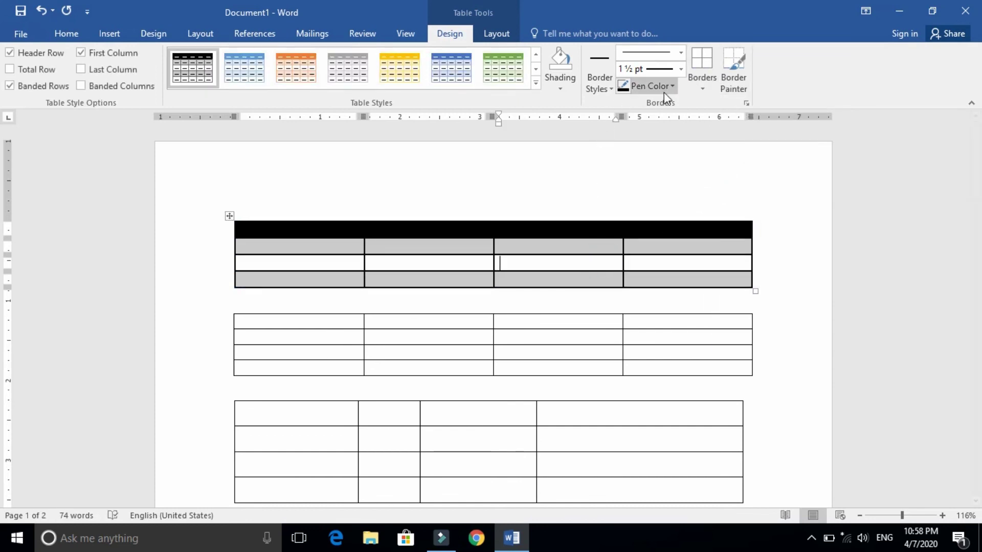
pyautogui.click(680, 70)
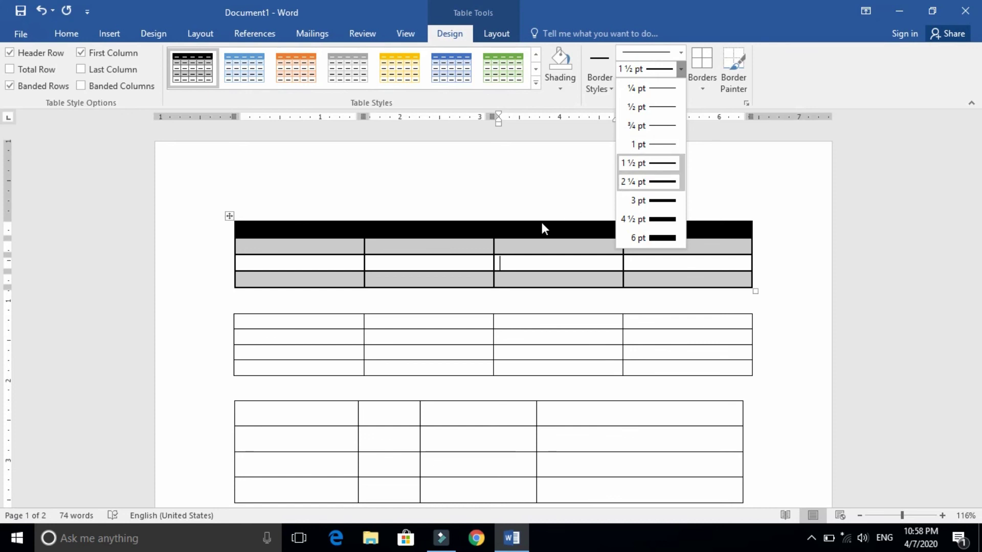
pyautogui.click(467, 257)
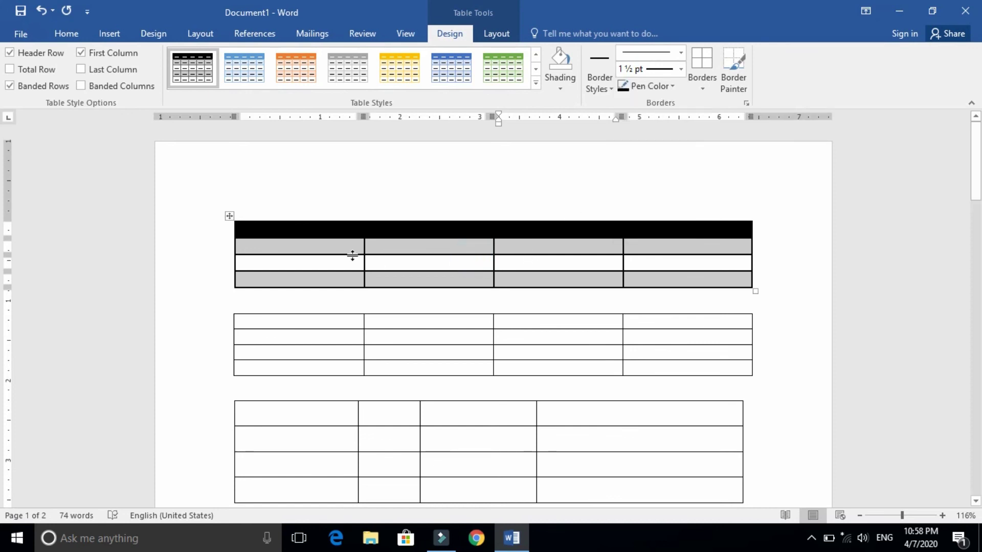
# Open the table insertion options to examine the text-to-table conversion command
pyautogui.click(115, 36)
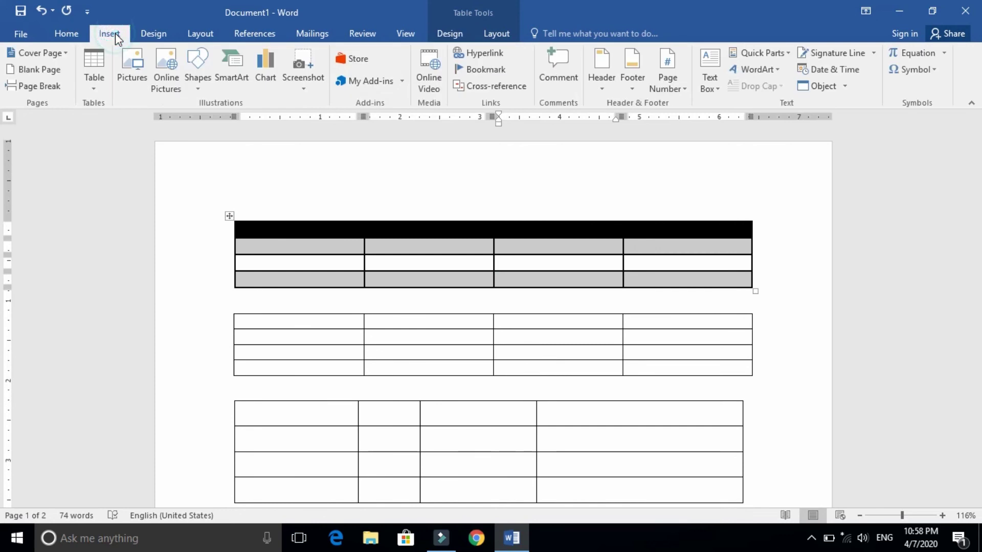
pyautogui.click(95, 90)
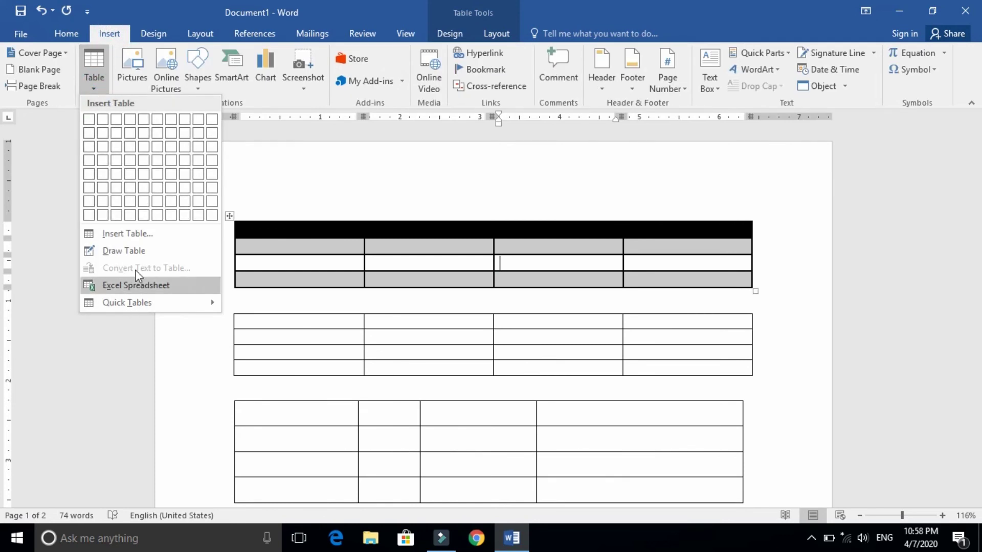